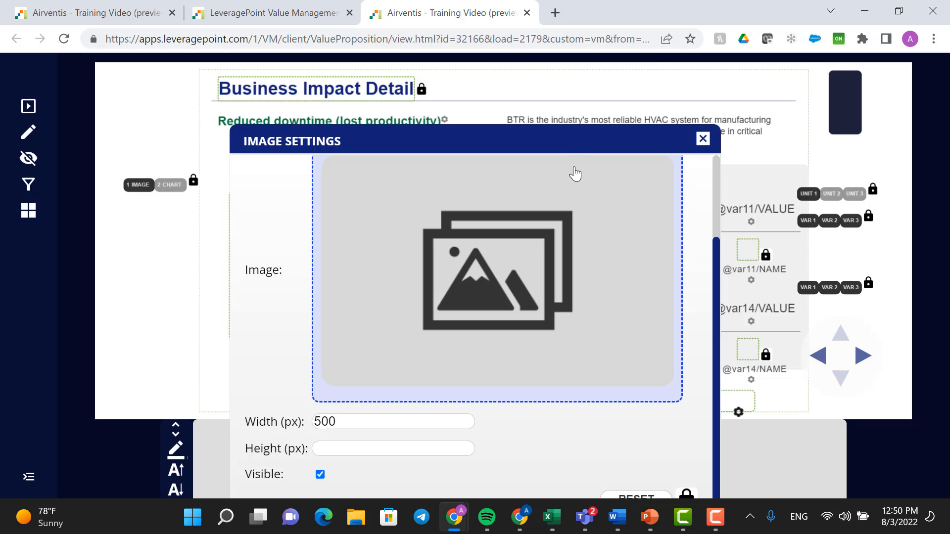
- Save the image placeholder's settings with the Visible option on and a width of 500 px
left_click_drag(561, 142, 562, 87)
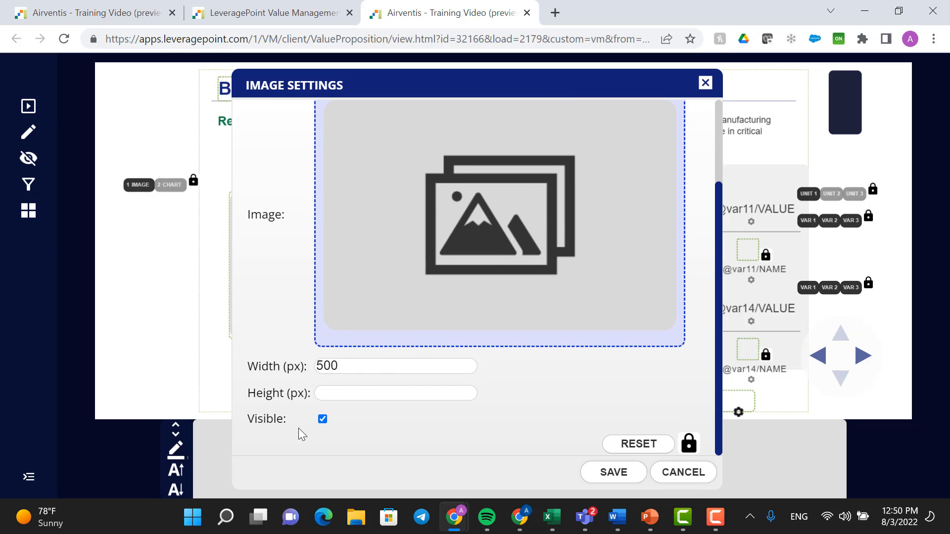
left_click(322, 420)
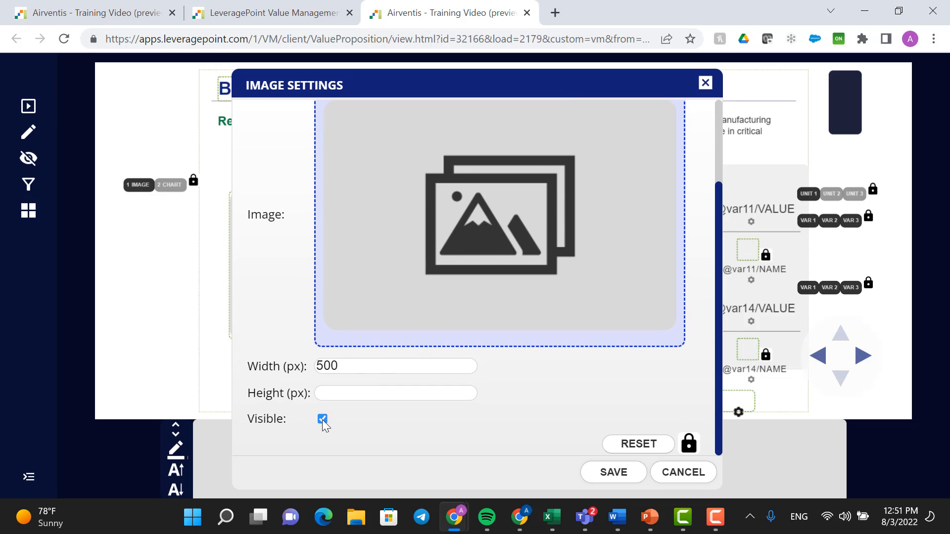
left_click(620, 474)
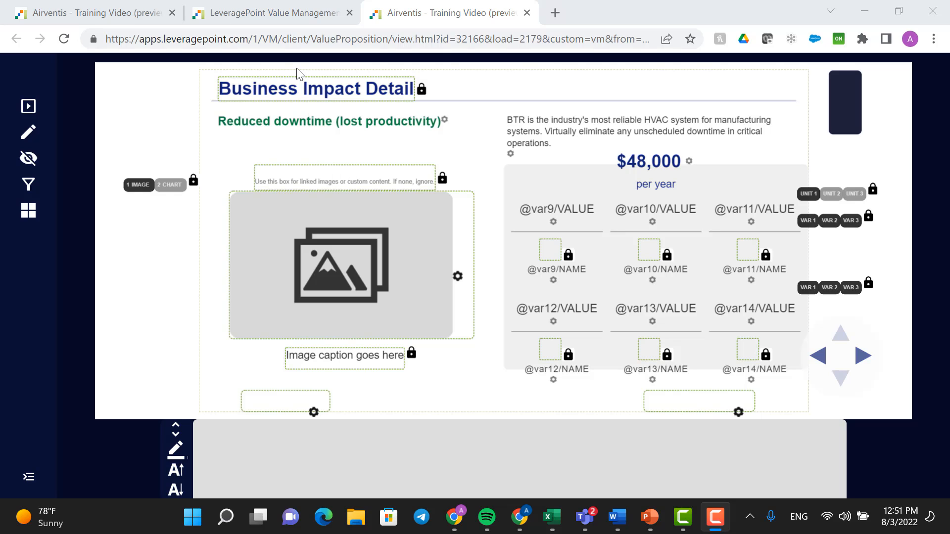
- Open the Business Impact Detail title in the HTML editor and close it without changes
left_click(285, 96)
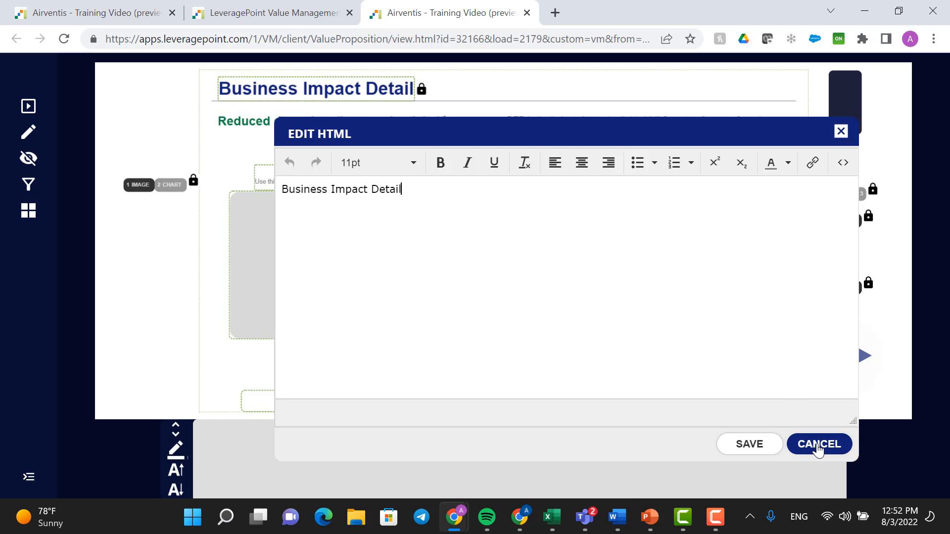
left_click(817, 448)
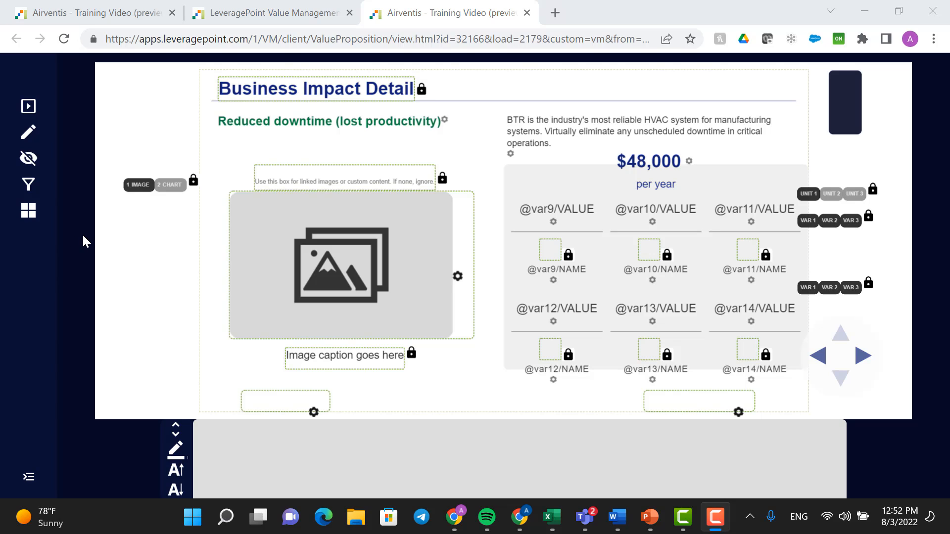
- View the list of the presentation's slides with their editable names, and close the list
left_click(30, 479)
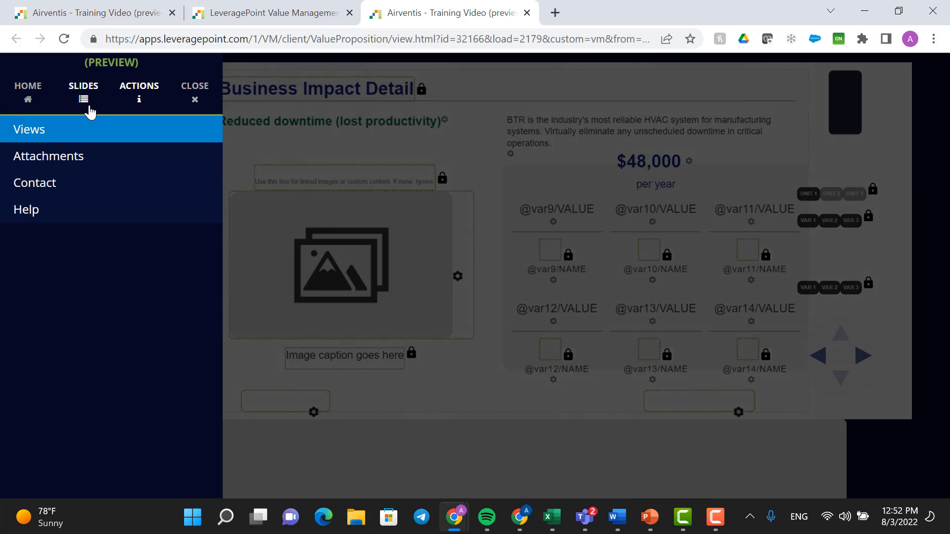
left_click(84, 101)
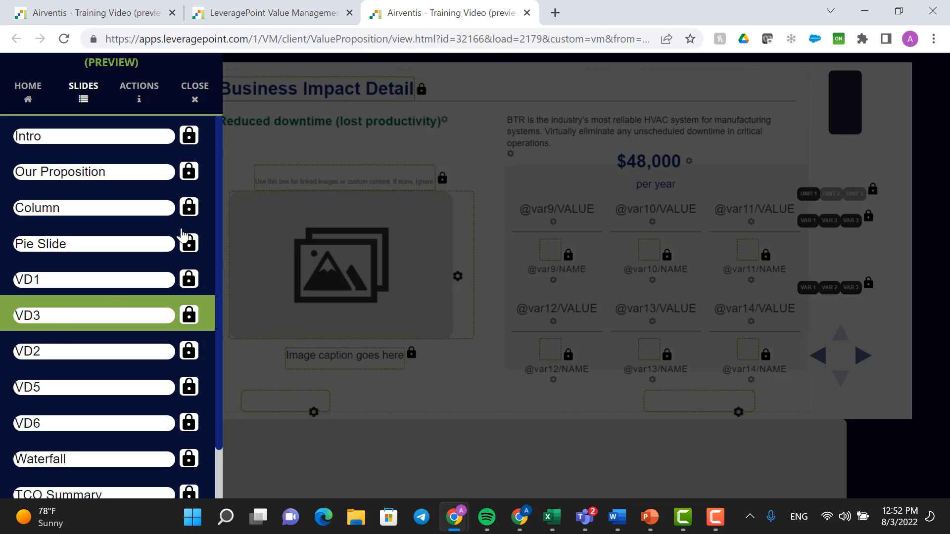
left_click(198, 99)
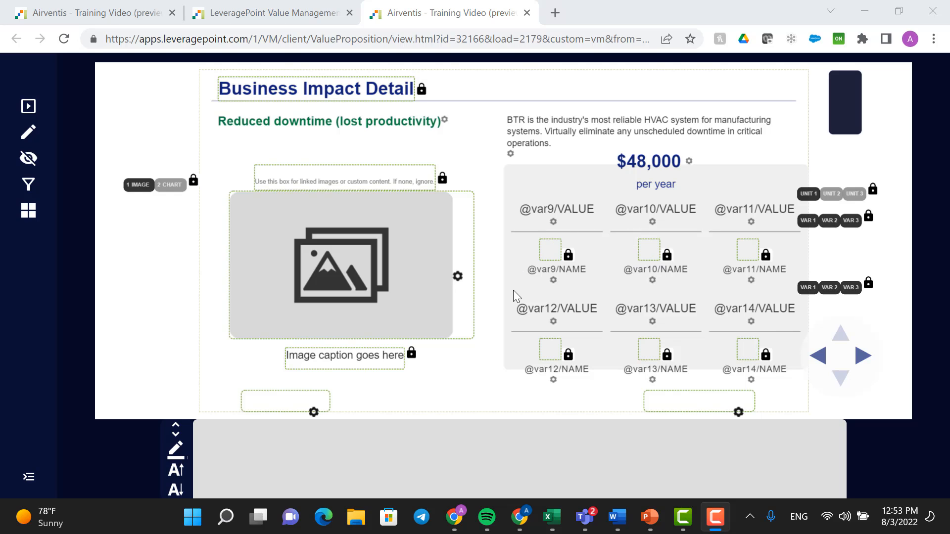
- Preview the Business Impact Detail slide as presented and return to editing the presentation
left_click(28, 108)
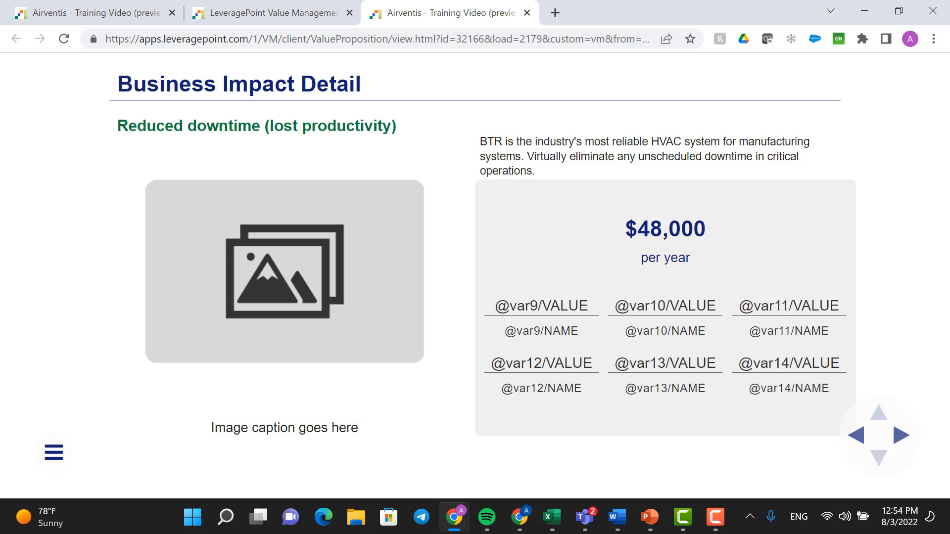
left_click(53, 451)
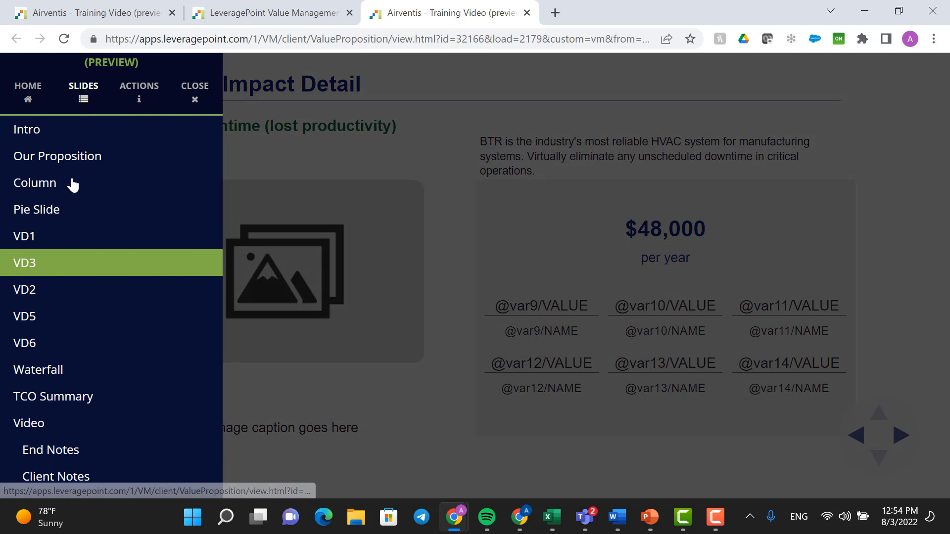
left_click(141, 103)
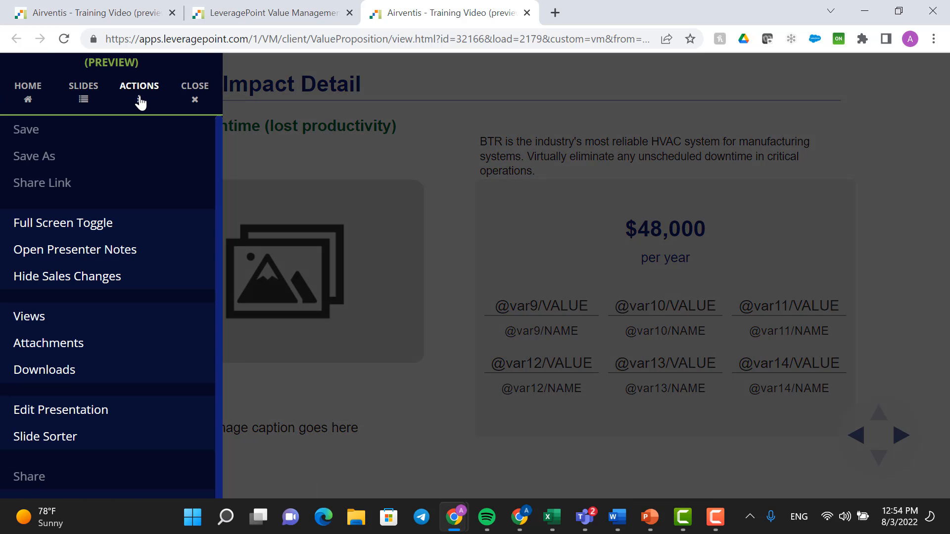
left_click(58, 413)
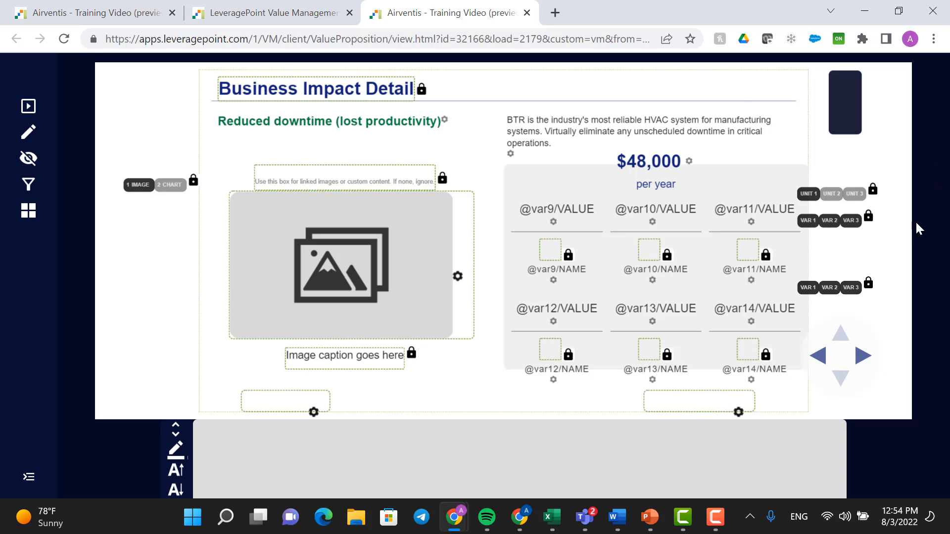
- Hide the third variable in the first row and all three variables in the second row of the value box
left_click(851, 221)
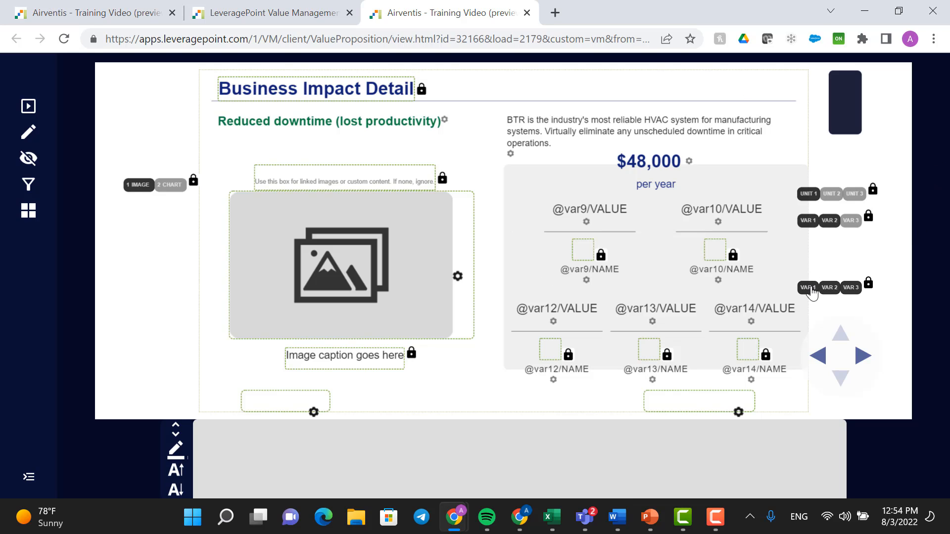
left_click(807, 288)
left_click(830, 288)
left_click(852, 288)
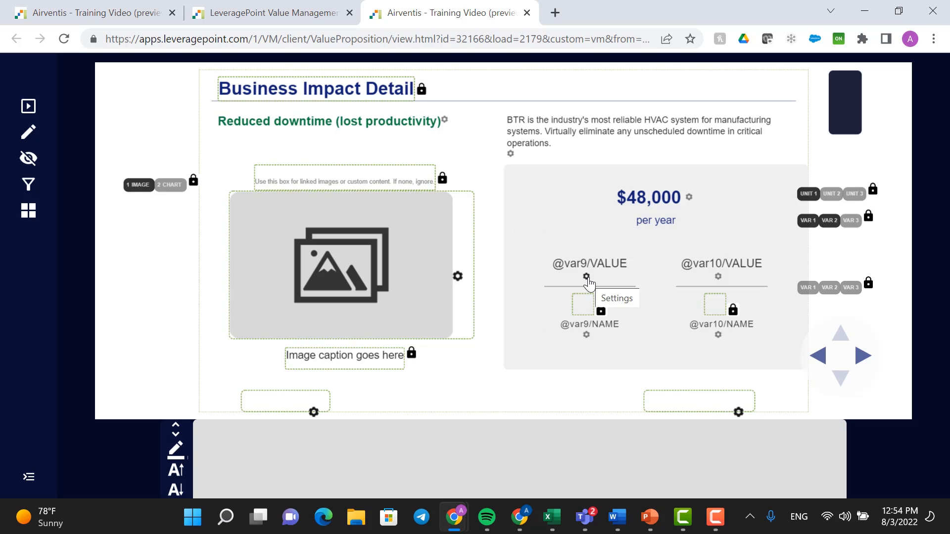
- Examine the variables and formula behind the reduced downtime value and leave them unchanged
key("F10")
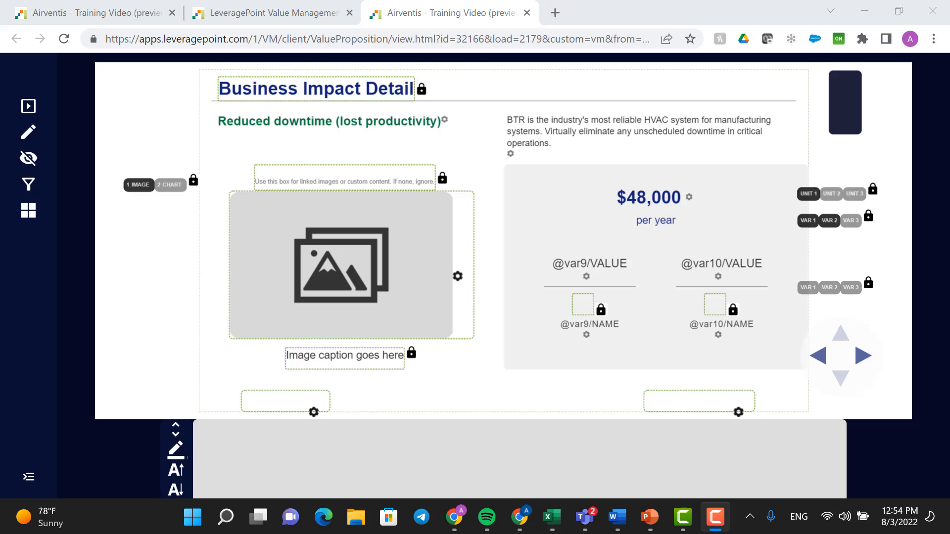
left_click(661, 199)
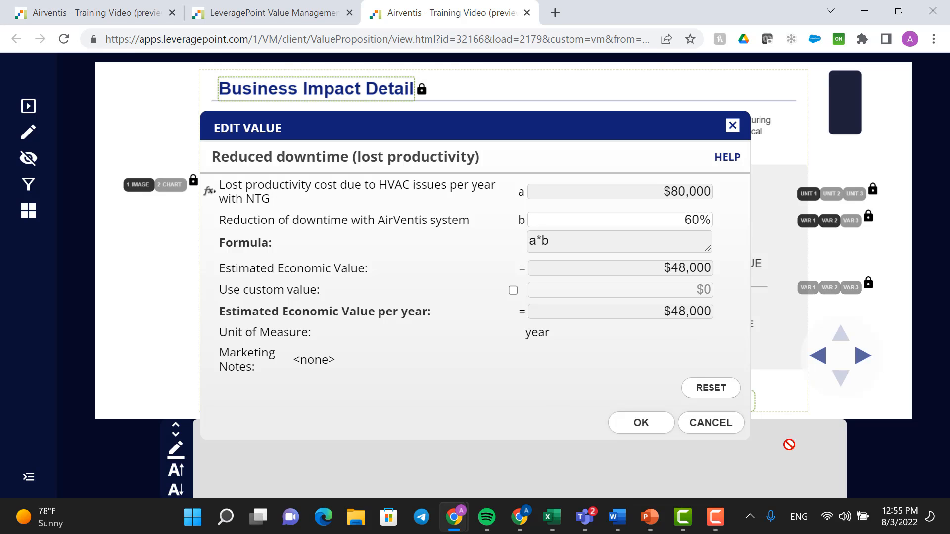
left_click(693, 422)
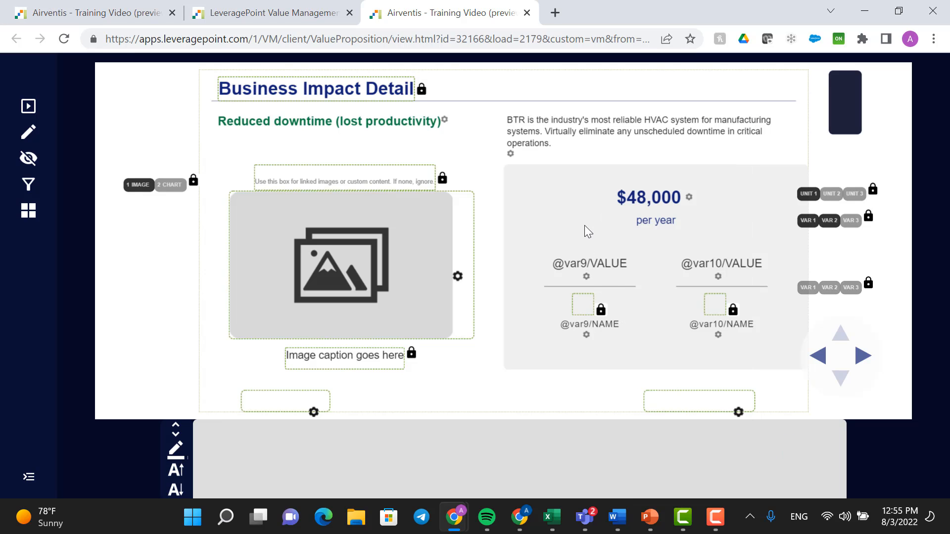
left_click(587, 277)
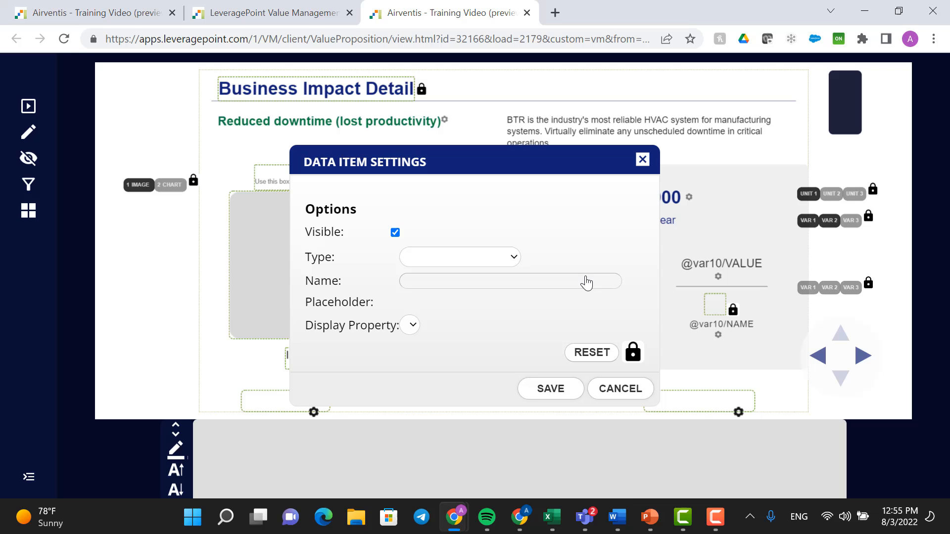
left_click(497, 262)
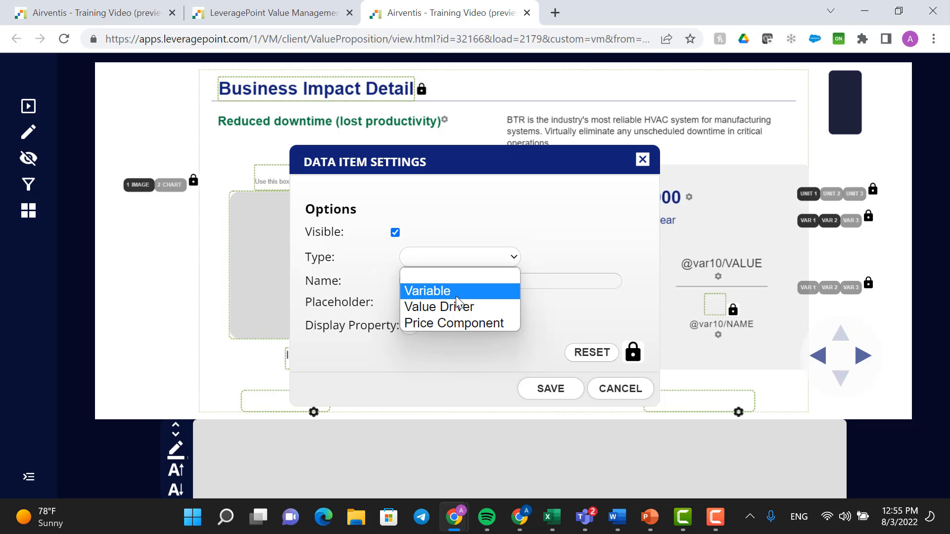
left_click(440, 292)
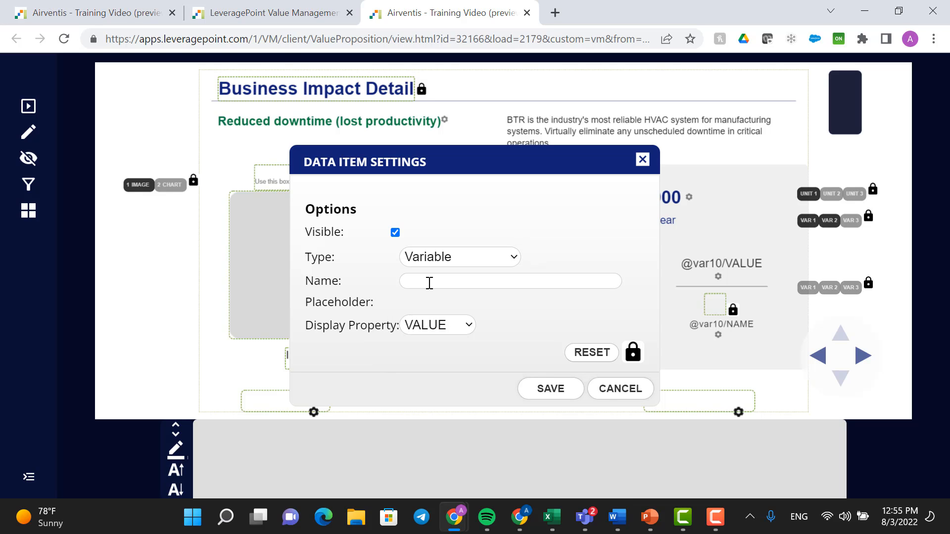
left_click(429, 283)
type("lo")
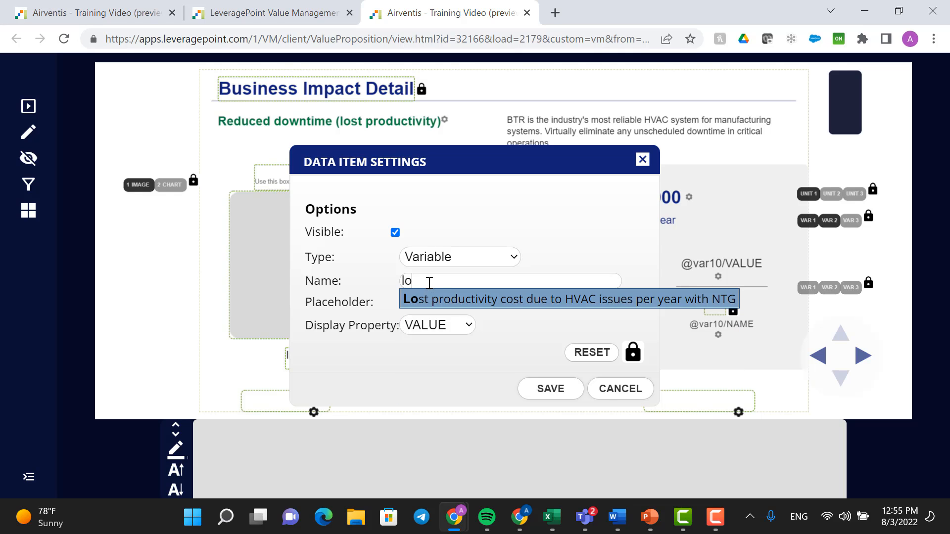
left_click(445, 297)
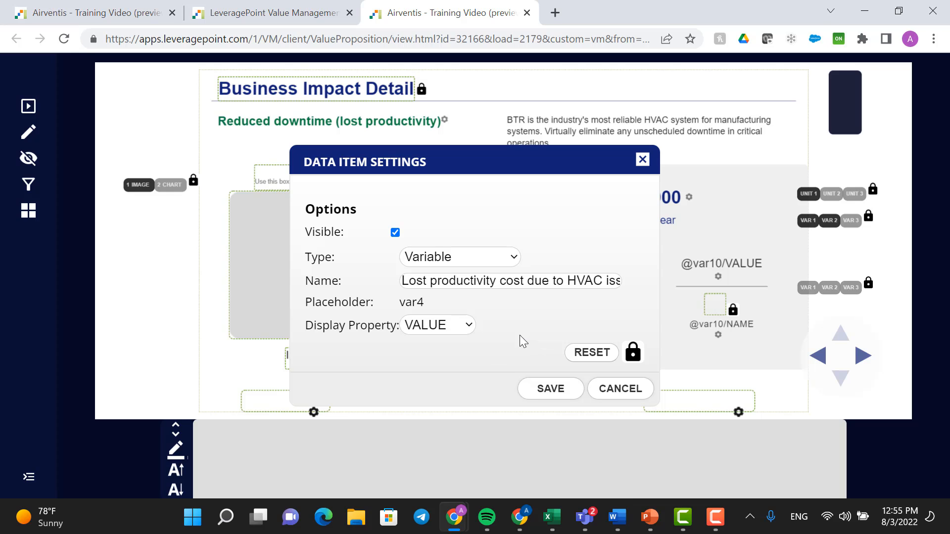
left_click(447, 327)
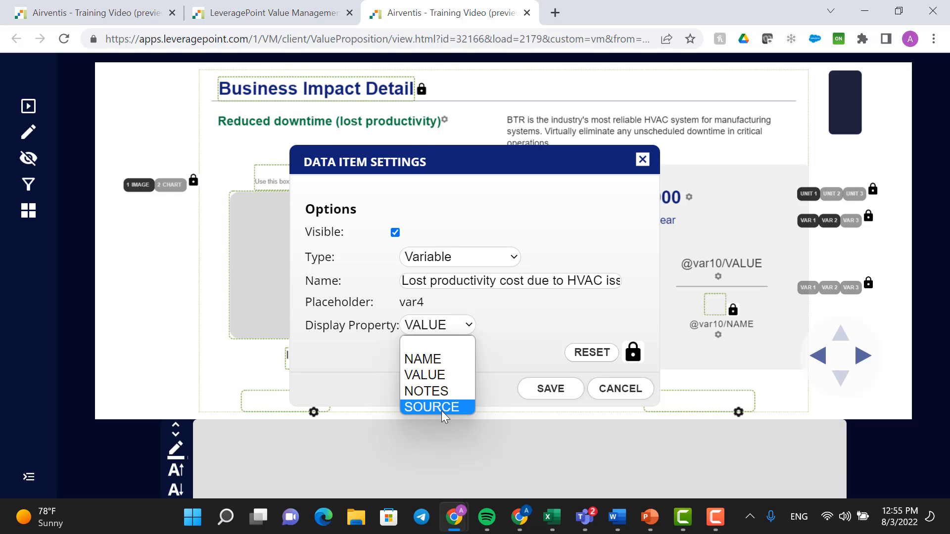
left_click(558, 398)
left_click(556, 391)
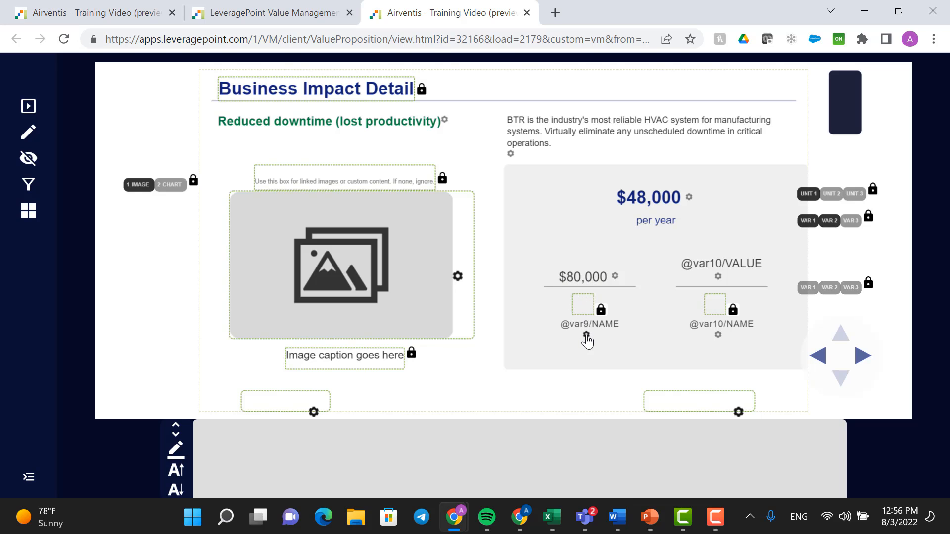
left_click(585, 335)
left_click(435, 259)
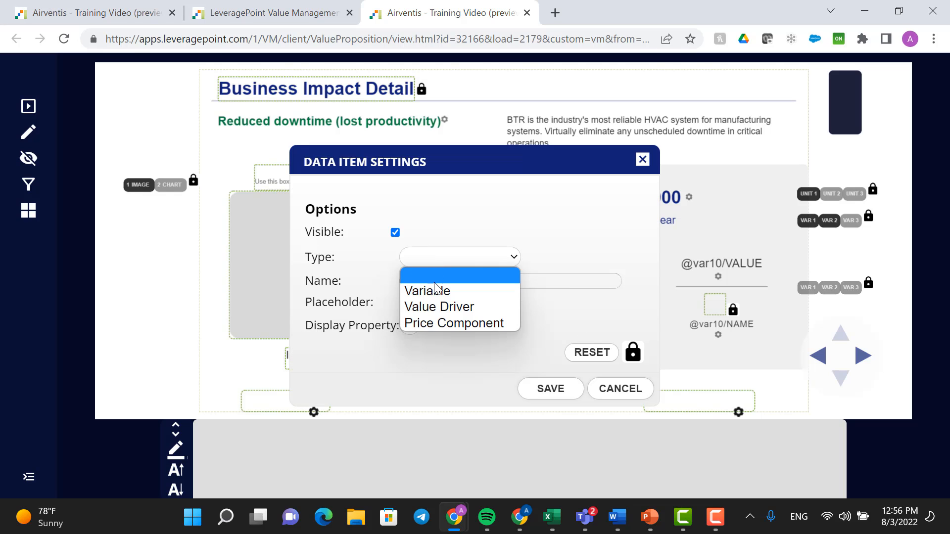
left_click(437, 291)
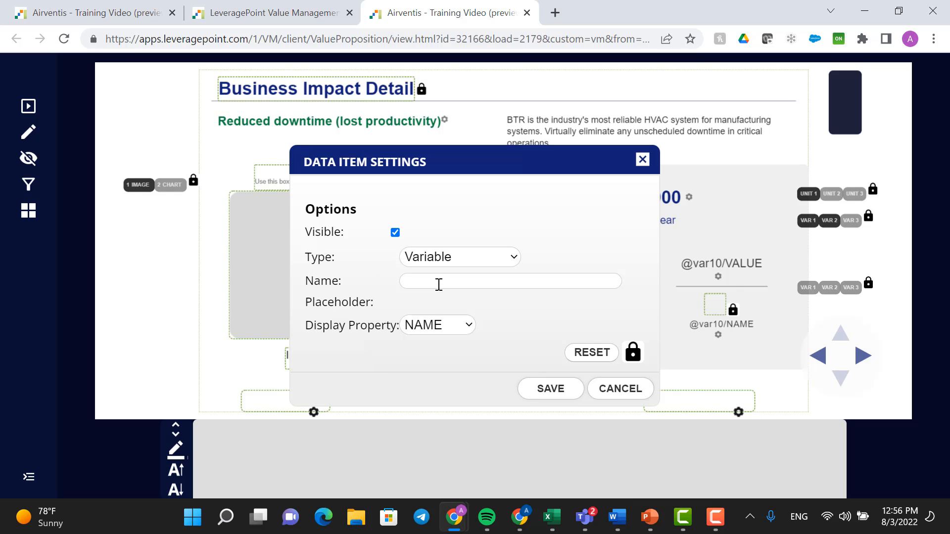
left_click(439, 282)
type("los")
left_click(447, 302)
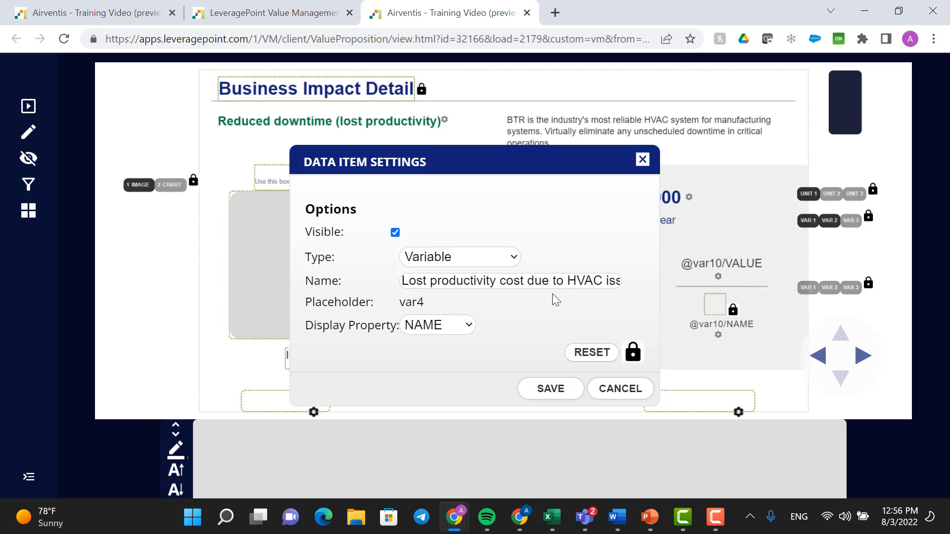
left_click(452, 327)
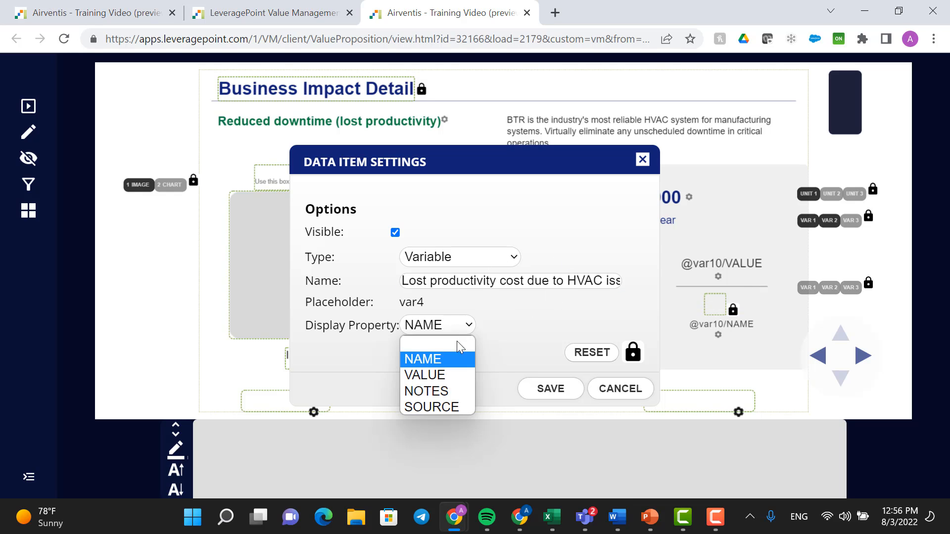
left_click(530, 311)
left_click(551, 389)
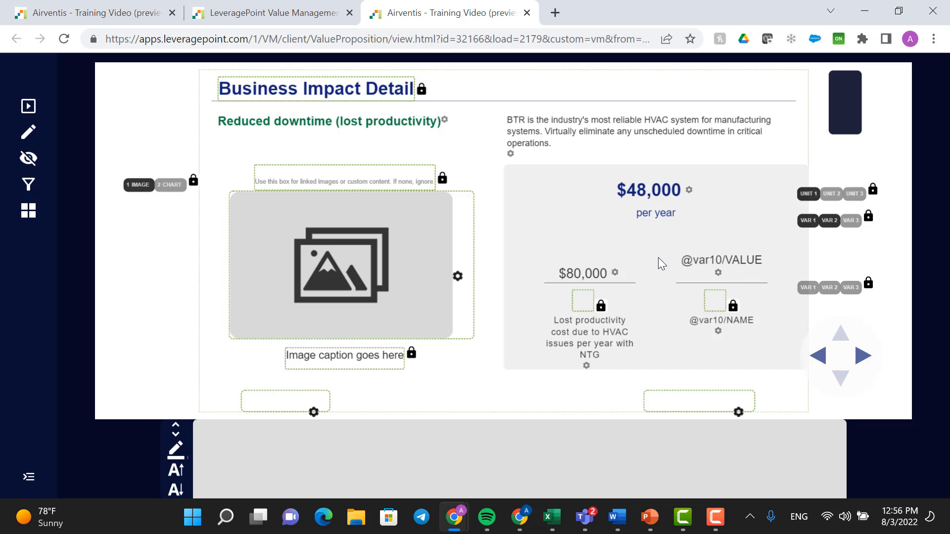
- Enter the custom label "Lost productivity - annual" in the text box under the first variable's value
left_click(587, 307)
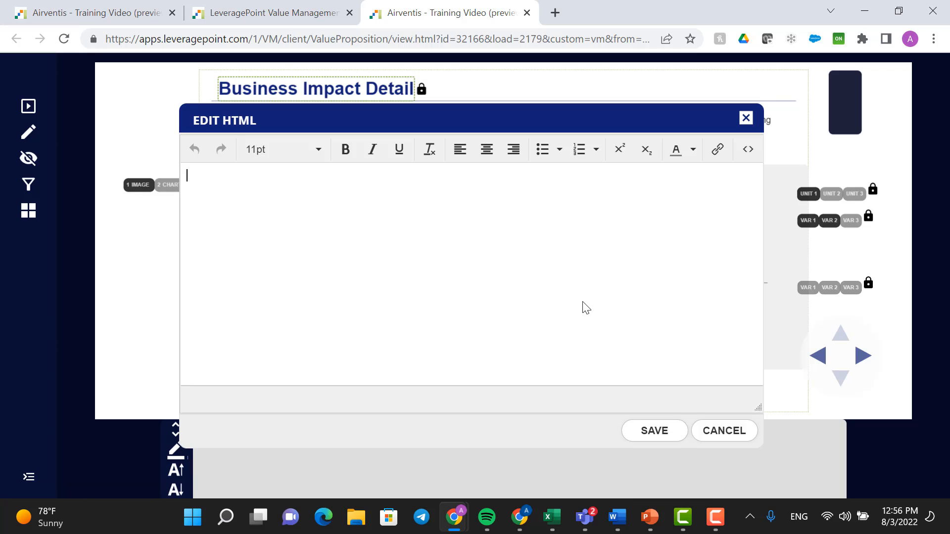
type("Lost productive")
key("BackSpace")
type("ity A")
key("BackSpace")
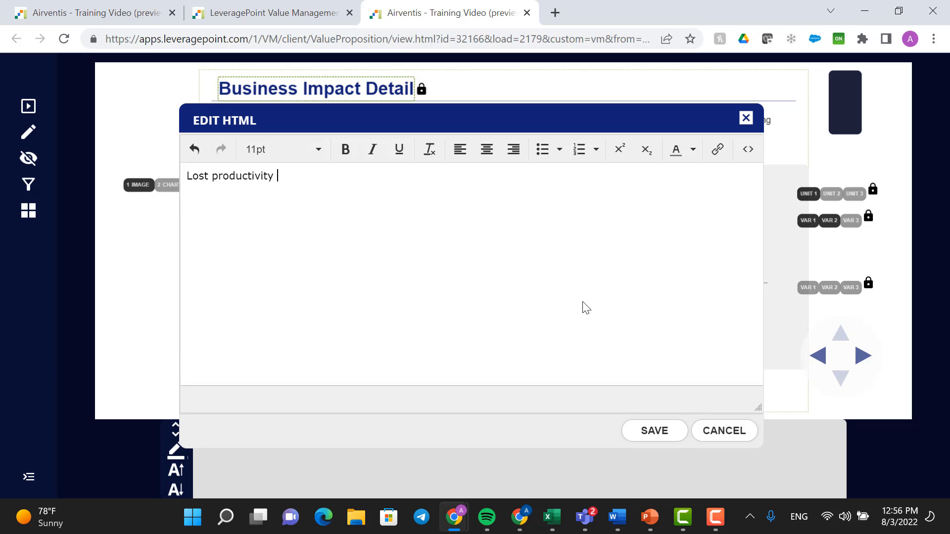
type("- annual")
left_click(668, 437)
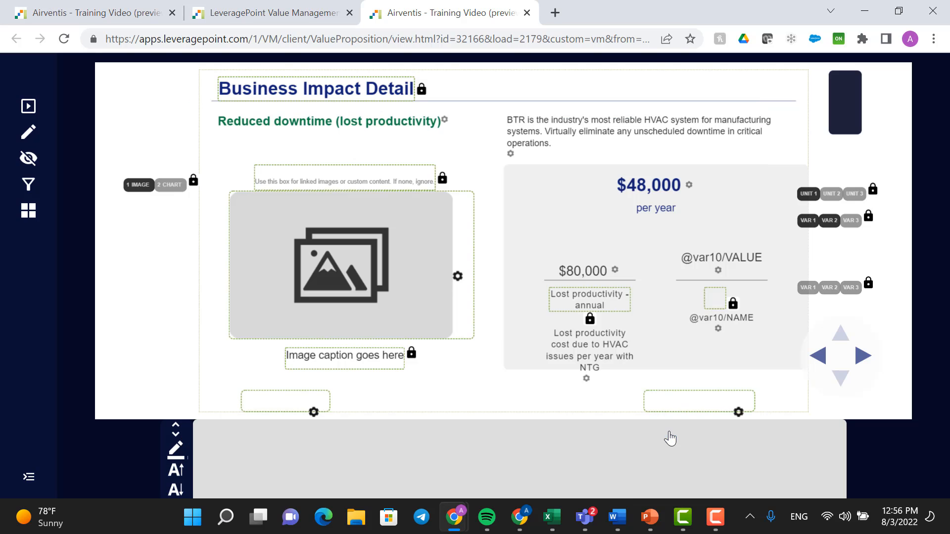
- Hide the linked variable name below the custom label by turning off its Visible option
left_click(587, 383)
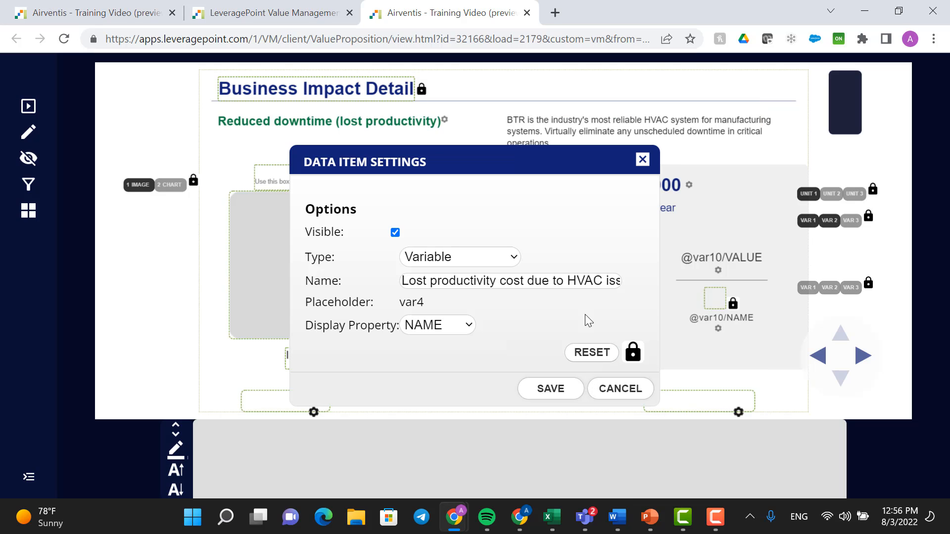
left_click(395, 233)
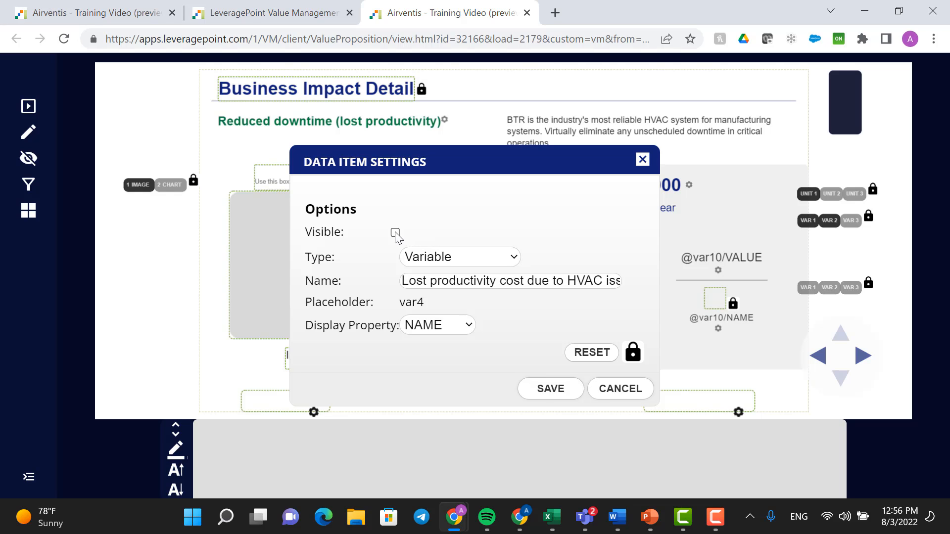
left_click(550, 391)
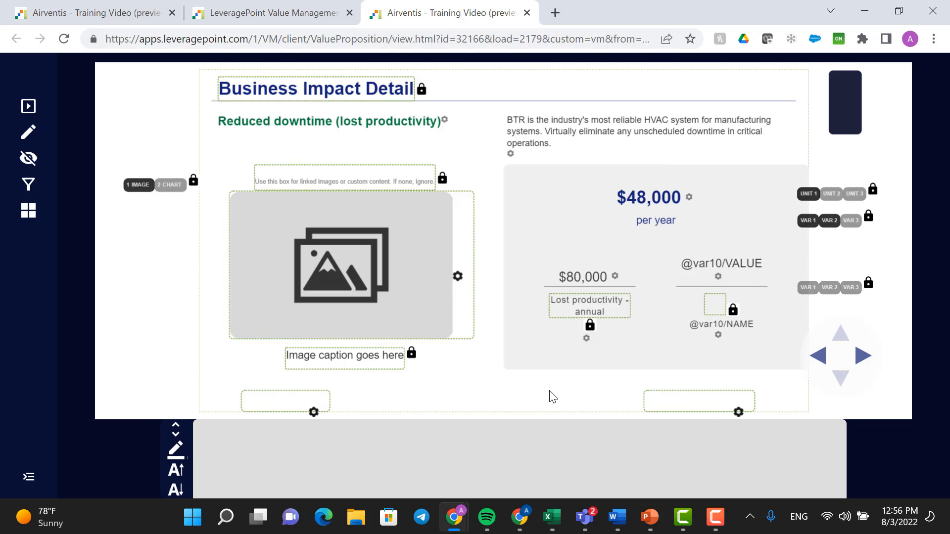
- Preview the Business Impact Detail slide as a presentation and return to editing it
left_click(28, 107)
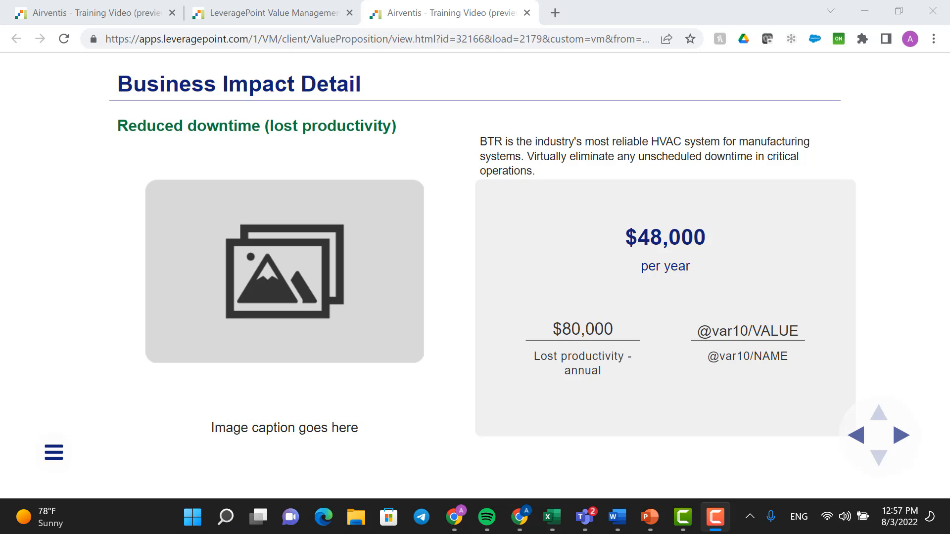
left_click(54, 452)
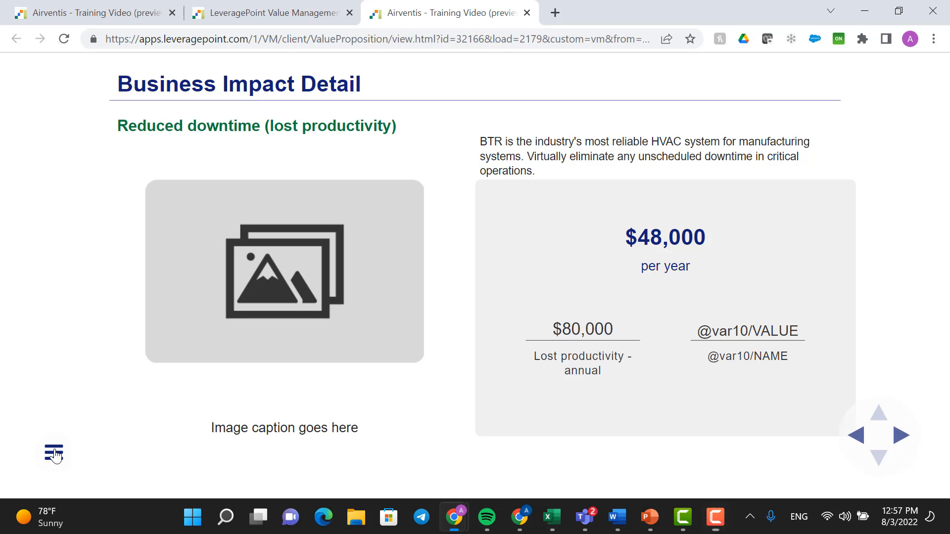
left_click(60, 417)
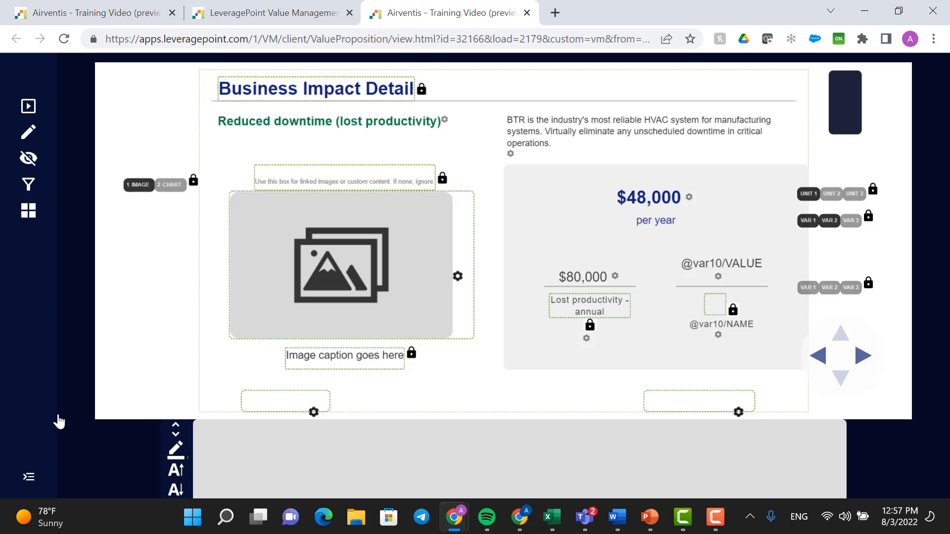
- Replace the image placeholder on the Business Impact Detail slide with the chart by enabling 2 Chart and disabling 1 Image
left_click(170, 193)
left_click(139, 189)
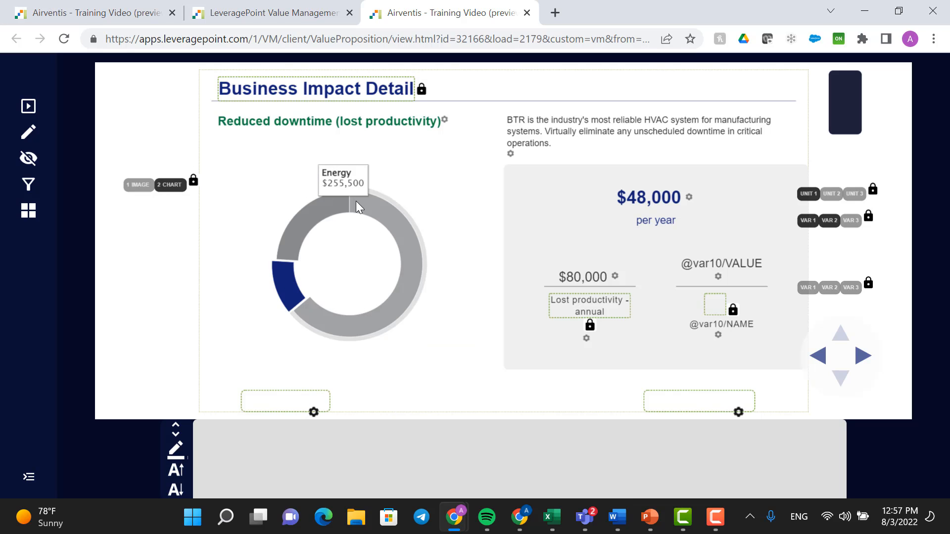
key("F10")
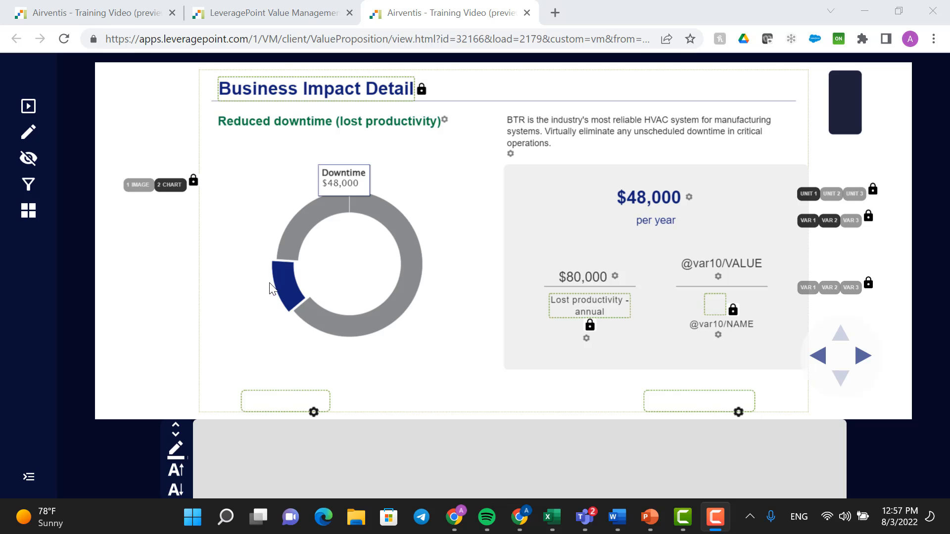
mouse_move(399, 244)
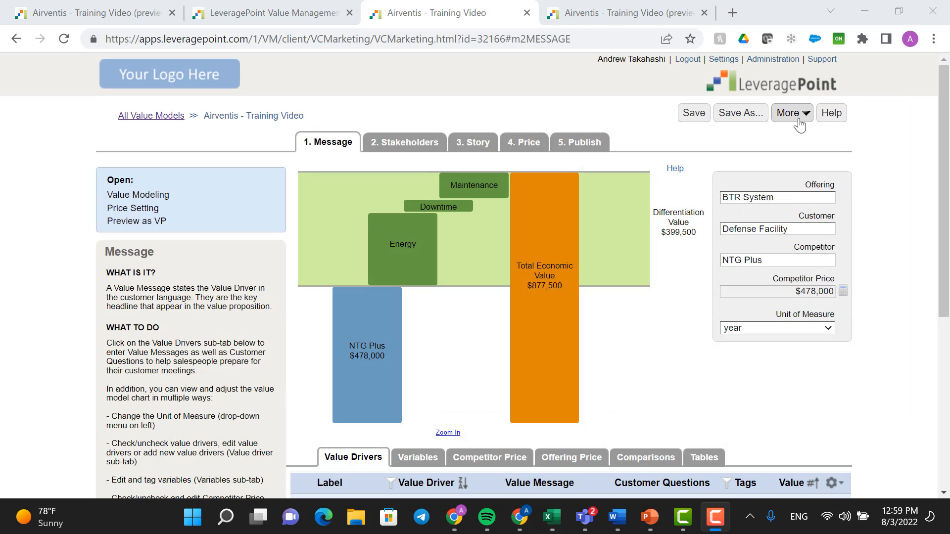
- Open the Placeholders of the Airventis - Training Video value model
left_click(798, 119)
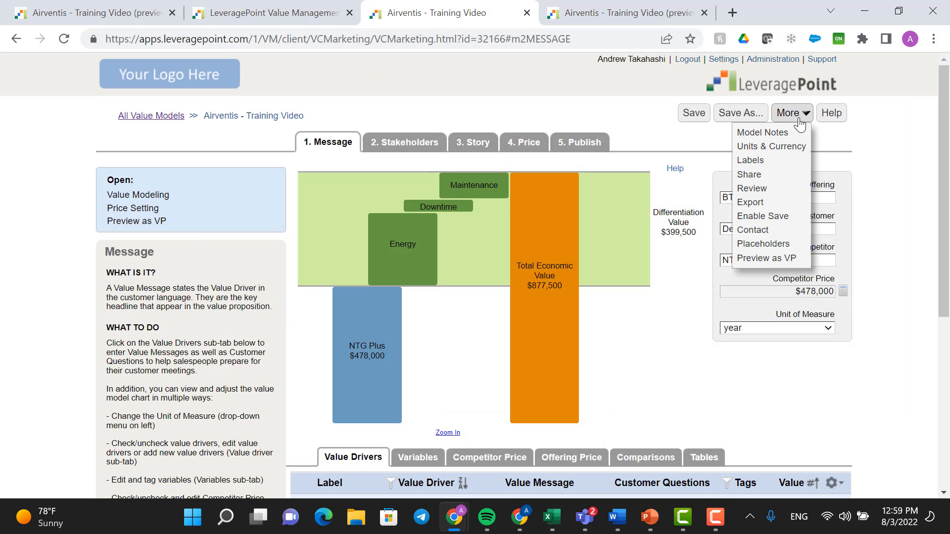
left_click(765, 244)
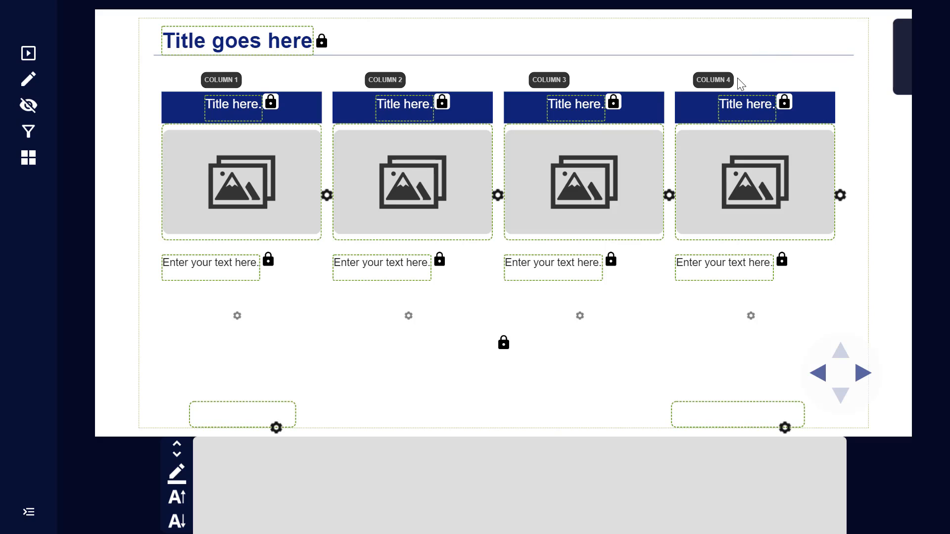
- Hide Column 4 on the four-column image and text slide
left_click(713, 80)
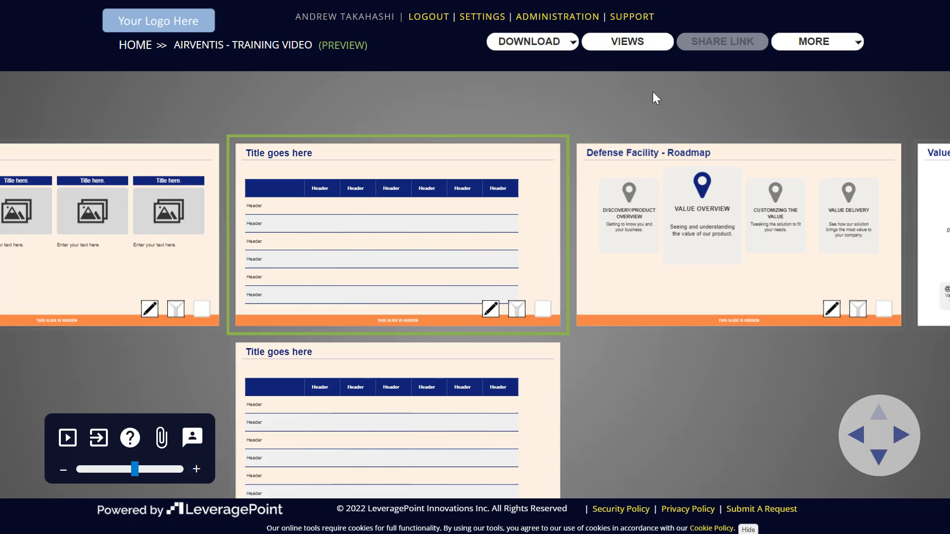
- Unhide the table slide above the other hidden table slide and open its table cells for editing
left_click(543, 309)
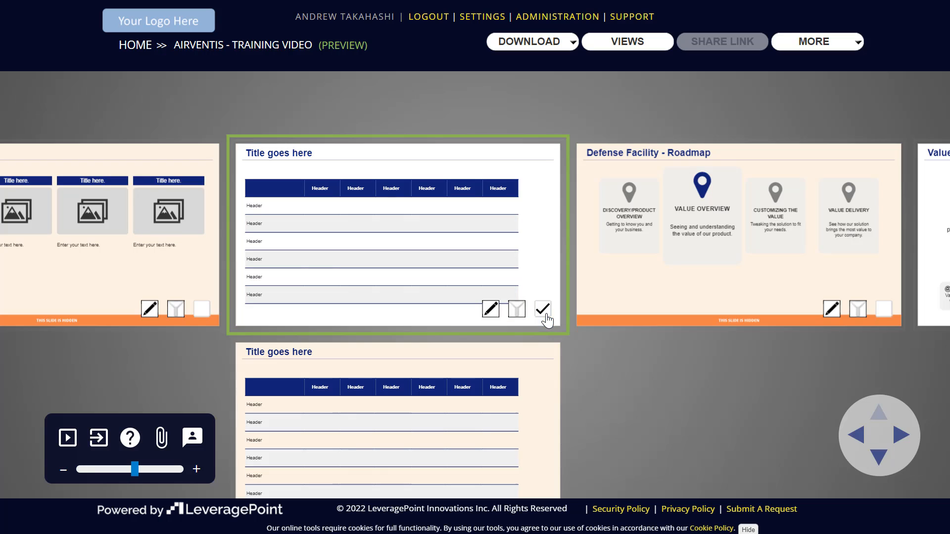
left_click(526, 210)
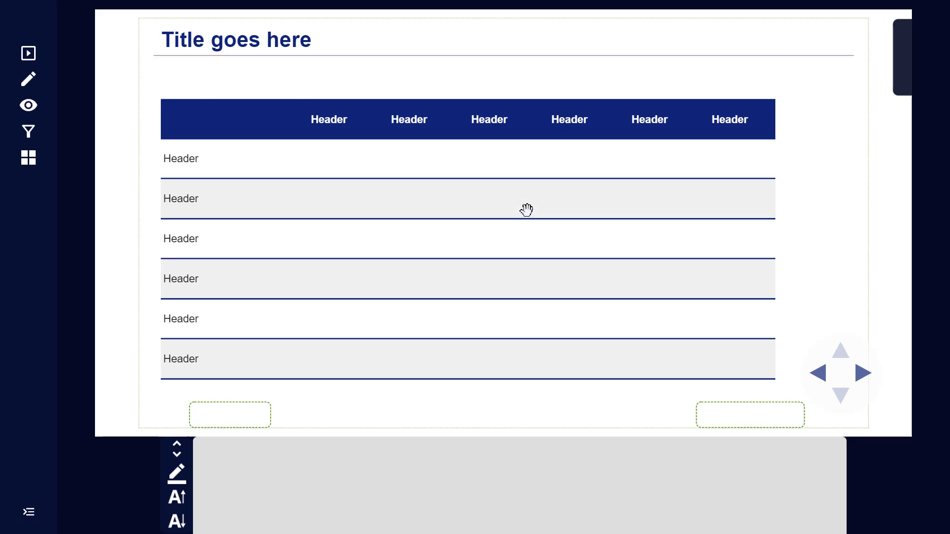
left_click(28, 82)
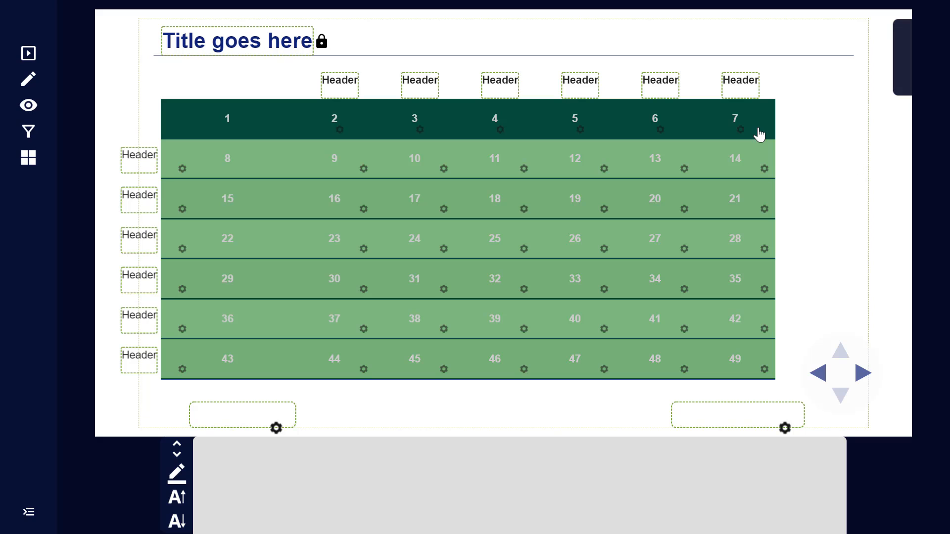
- Turn off all cells in the table's last column: 7, 14, 21, 28, 35, 42 and 49
left_click(711, 127)
left_click(712, 155)
left_click(716, 205)
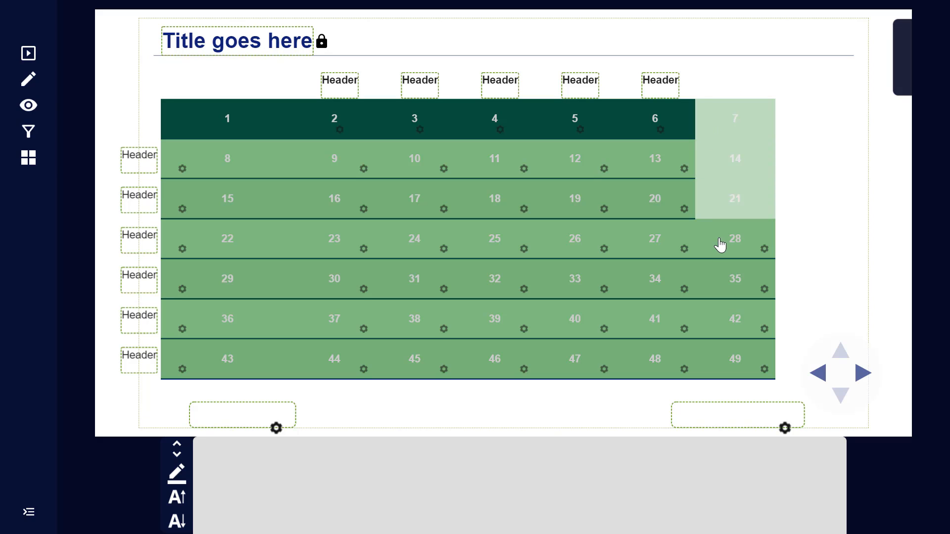
left_click(720, 247)
left_click(721, 283)
left_click(718, 323)
left_click(720, 358)
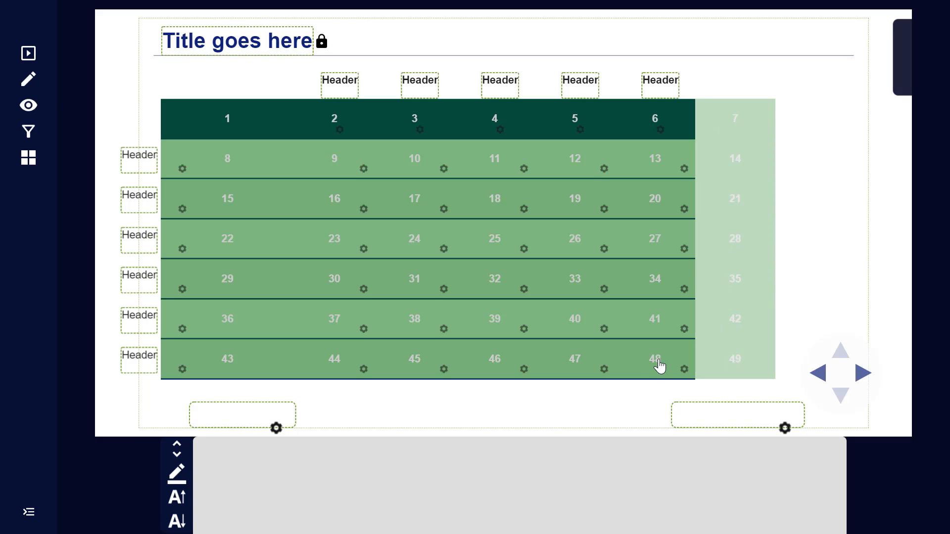
- Turn off table cells 48, 41, 34, 27, 20, 13 and 6, and preview the slide
left_click(652, 364)
left_click(644, 324)
left_click(646, 284)
left_click(647, 244)
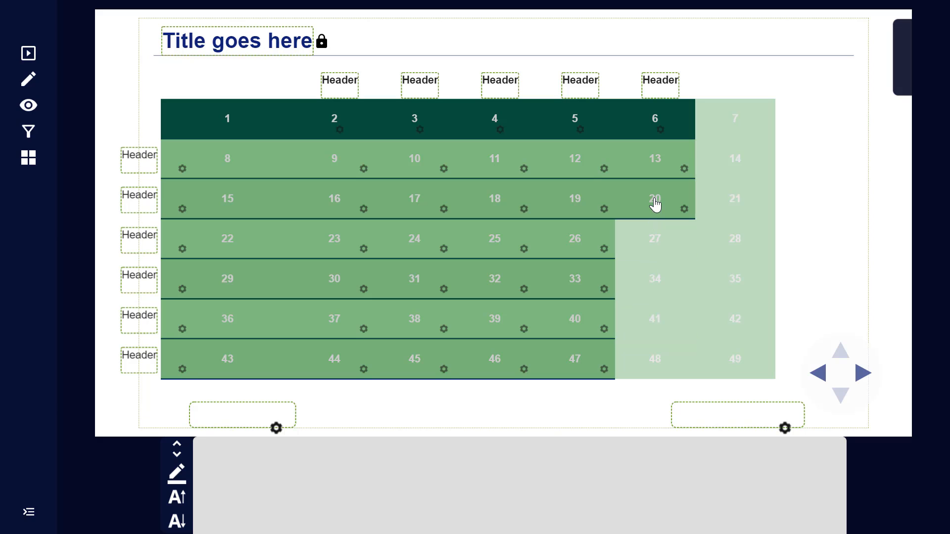
left_click(657, 206)
left_click(661, 157)
left_click(650, 119)
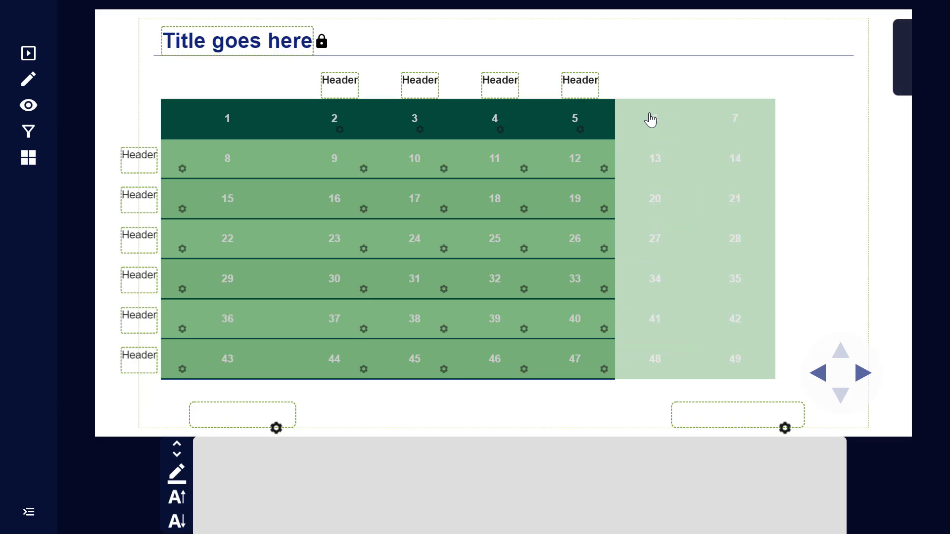
left_click(25, 55)
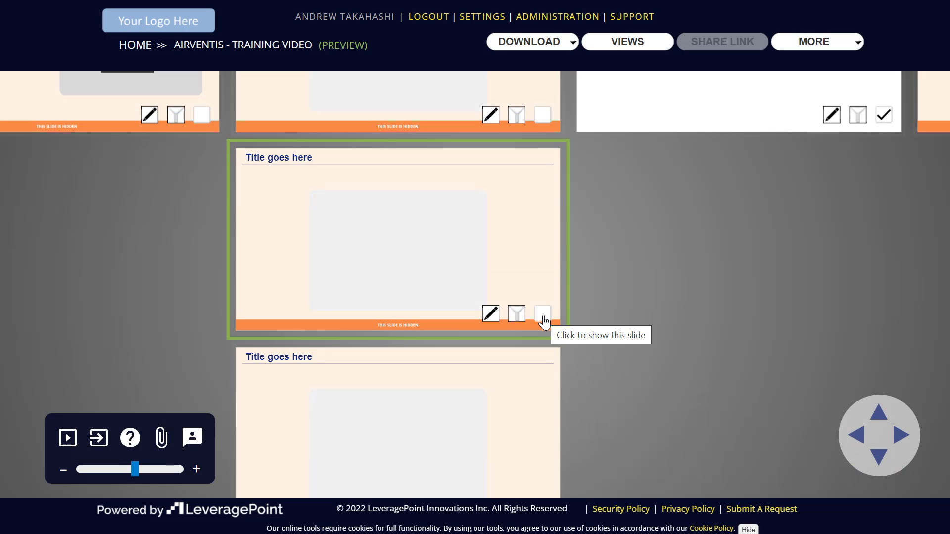
- Unhide the selected slide with the blank grey box and open it in the presentation editor
left_click(543, 316)
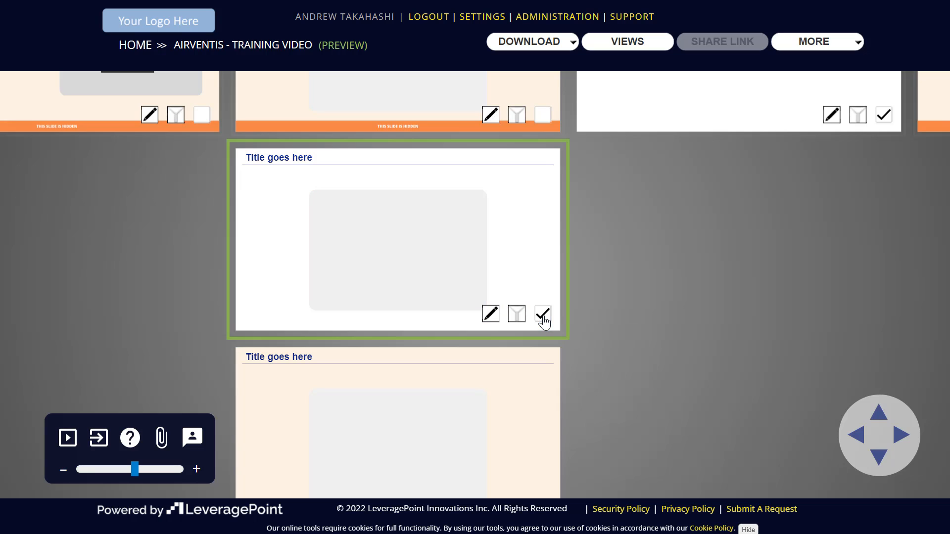
left_click(460, 223)
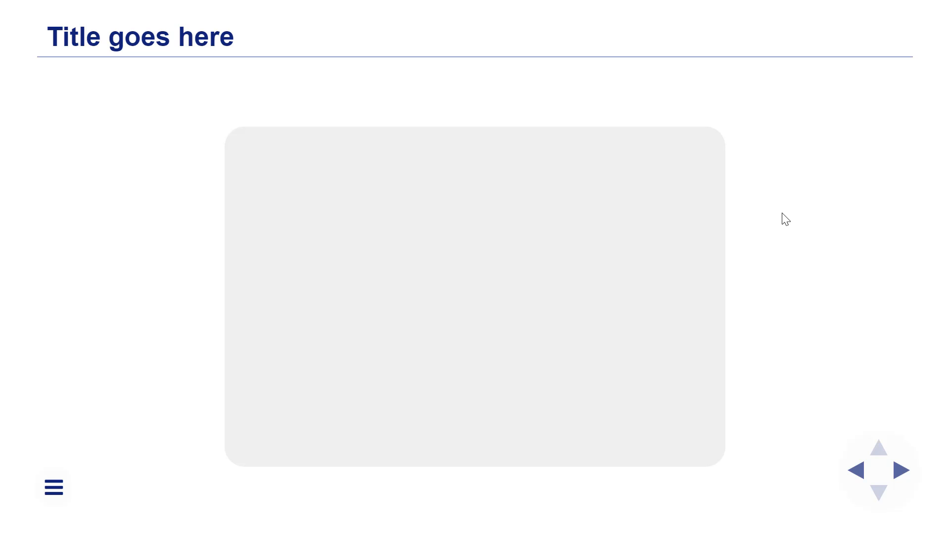
left_click(53, 490)
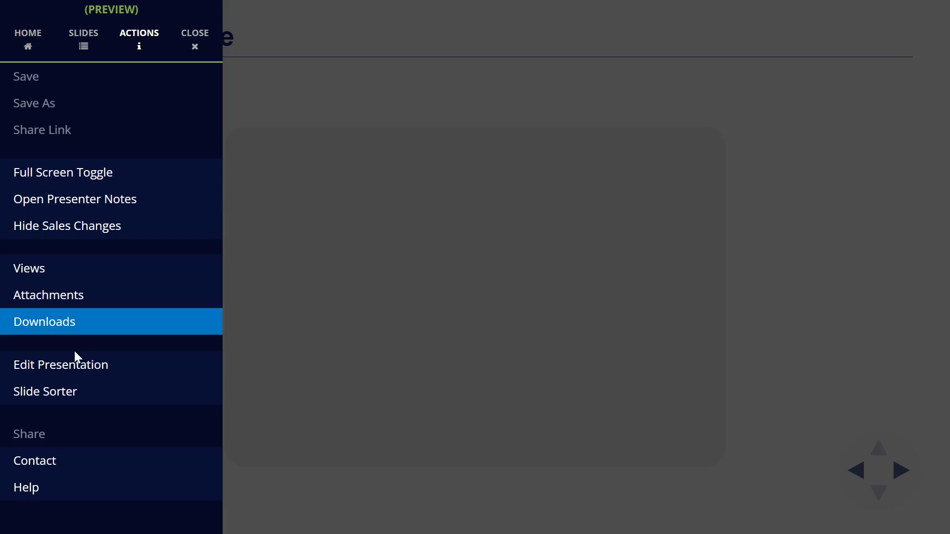
left_click(66, 370)
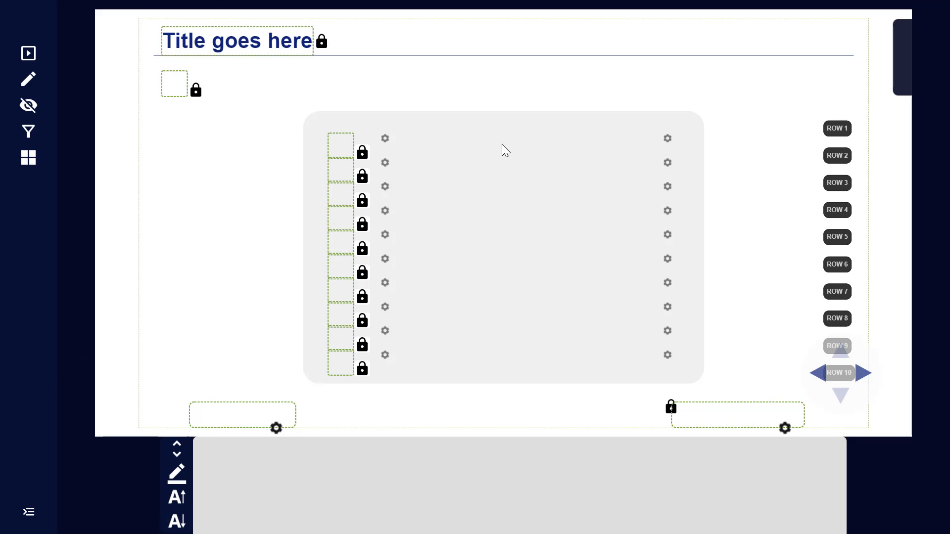
- Turn off Row 8, Row 7, Row 6 and Row 5 in the slide's grey box
left_click(835, 323)
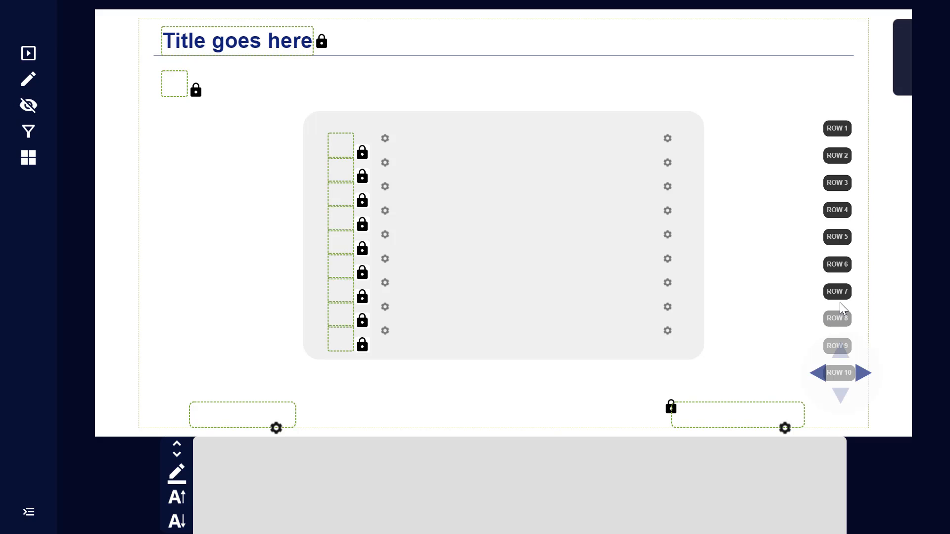
left_click(841, 297)
left_click(841, 271)
left_click(839, 243)
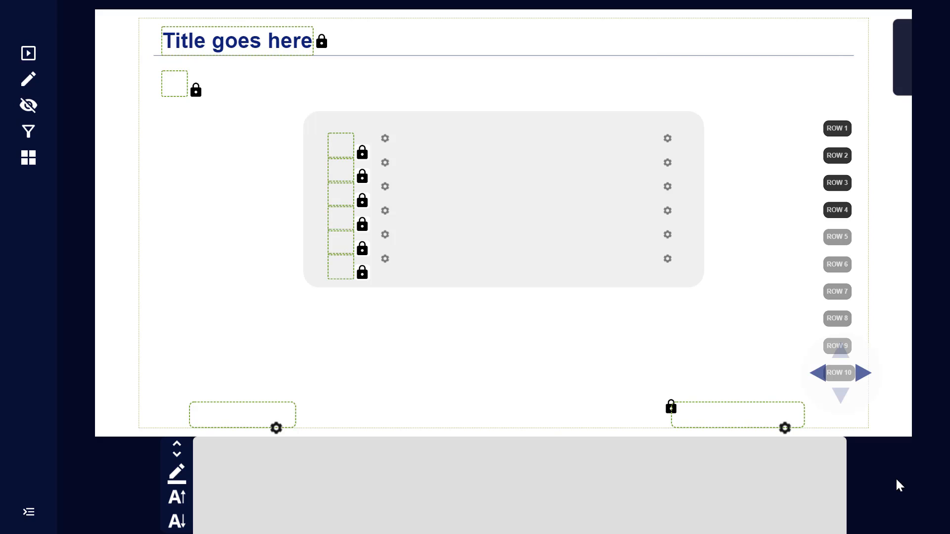
- Add the presenter notes "These are example notes." to the slide and save them
left_click(177, 476)
type("The")
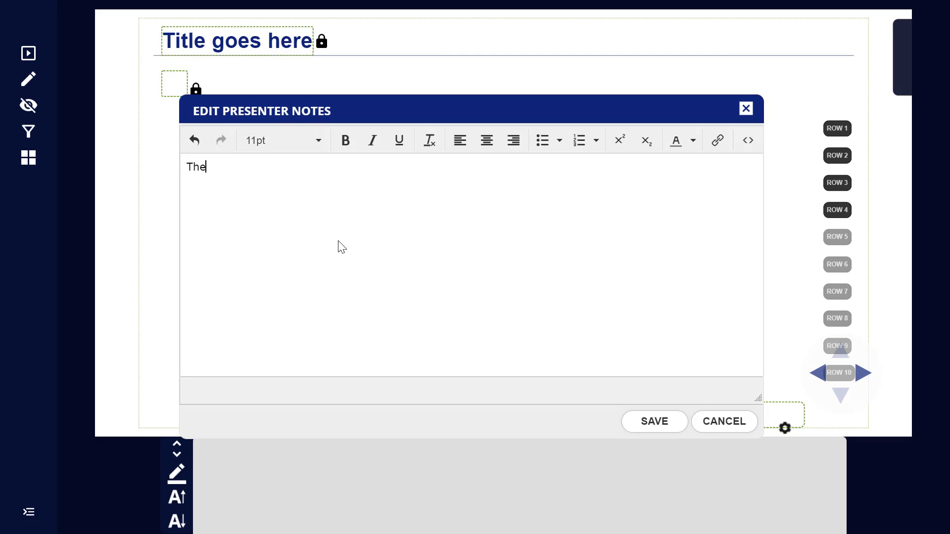
type("se are example notes.")
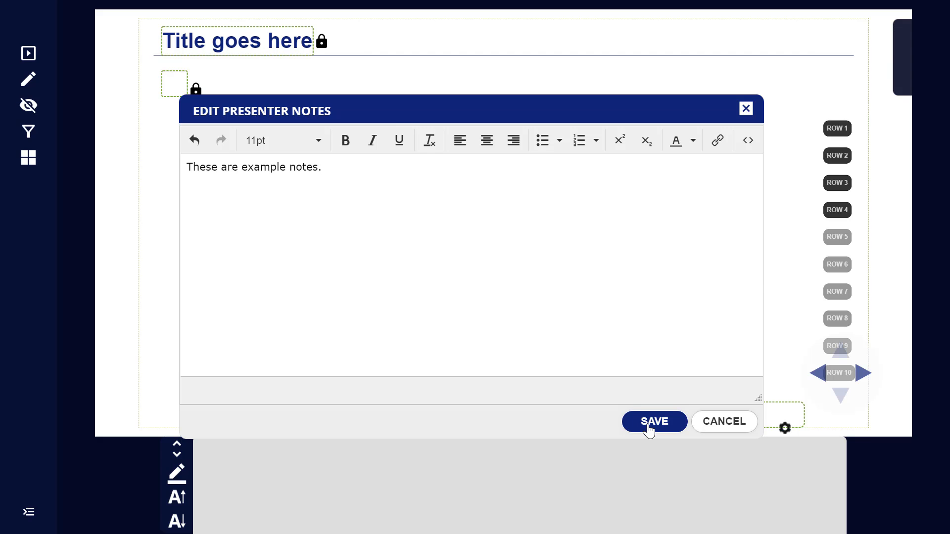
left_click(652, 422)
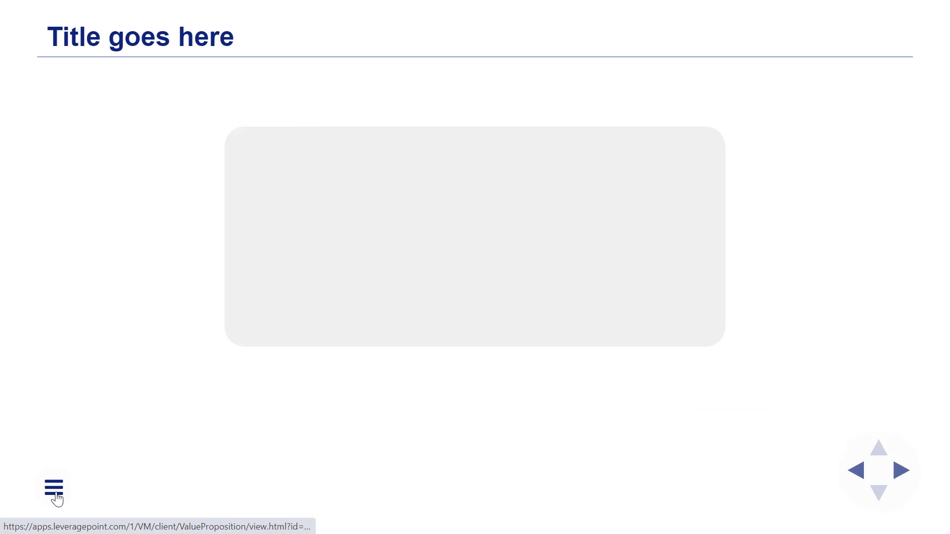
- Open the presenter notes for the previewed slide in a separate window beside the presentation
left_click(55, 490)
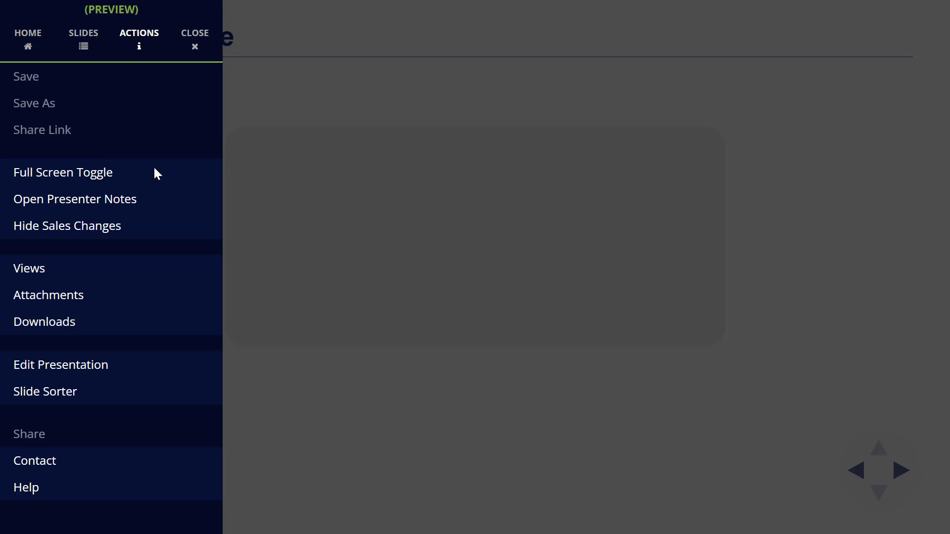
left_click(138, 207)
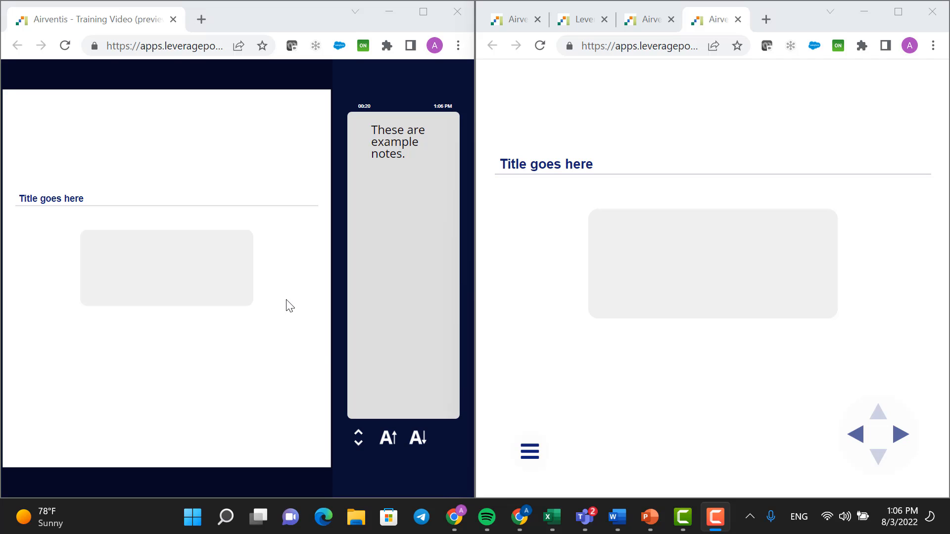
left_click(298, 413)
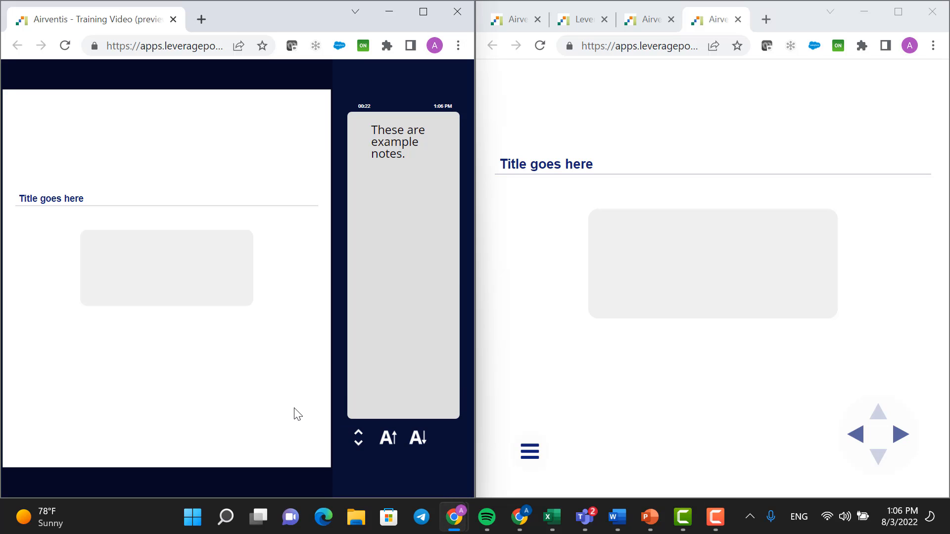
left_click(915, 324)
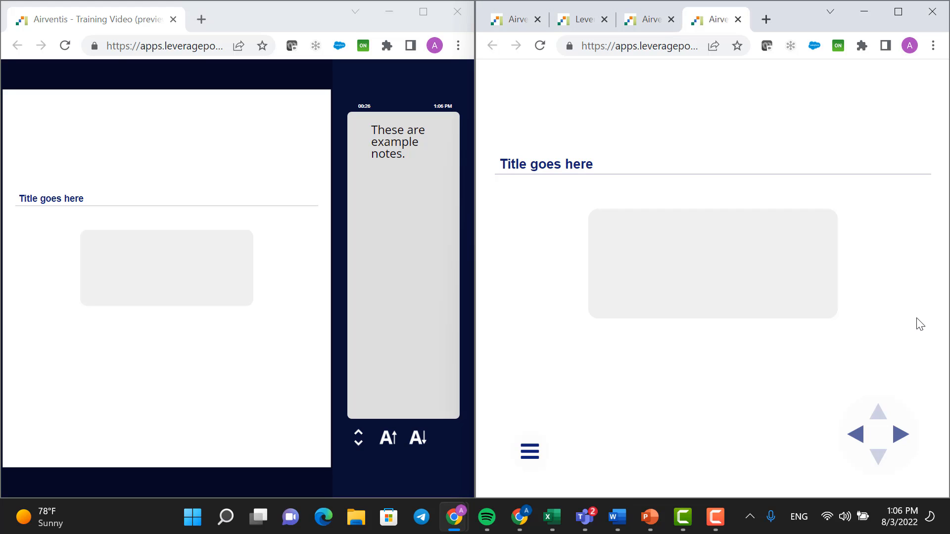
- Advance the presentation from the grey-box slide to the Business Impact Detail slide for reduced energy costs
key("Right")
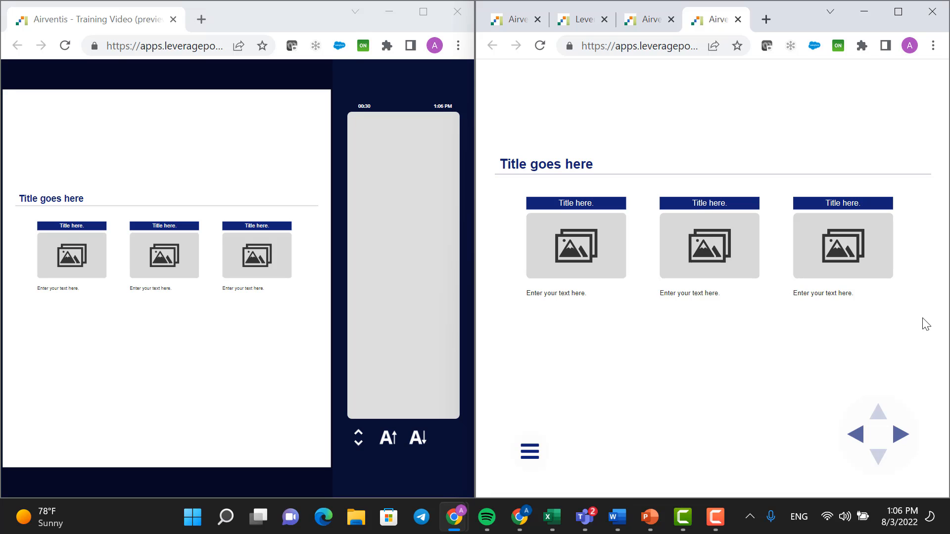
key("Right")
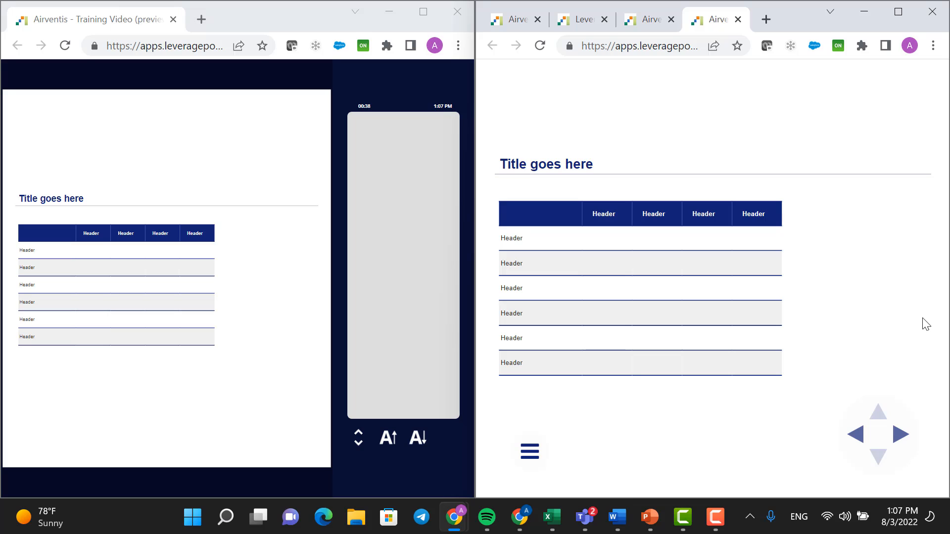
key("Right")
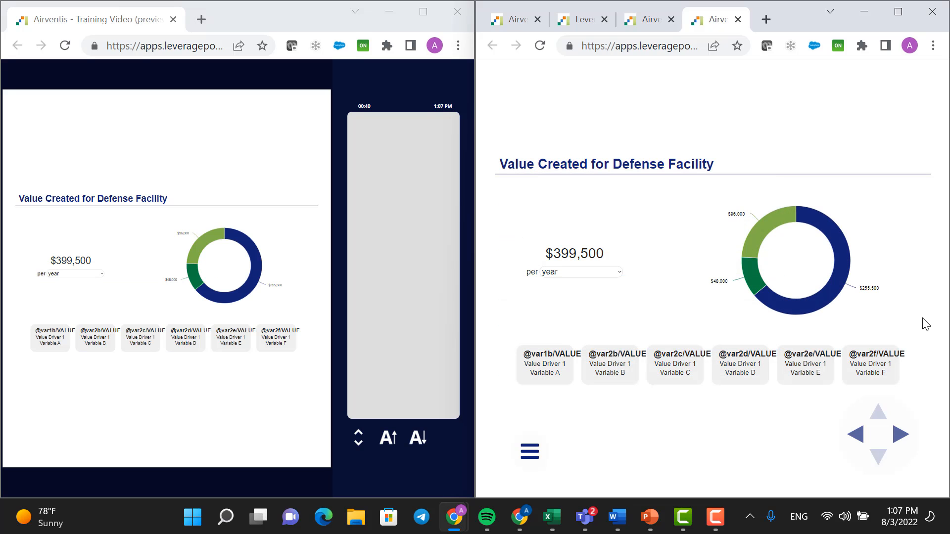
key("Right")
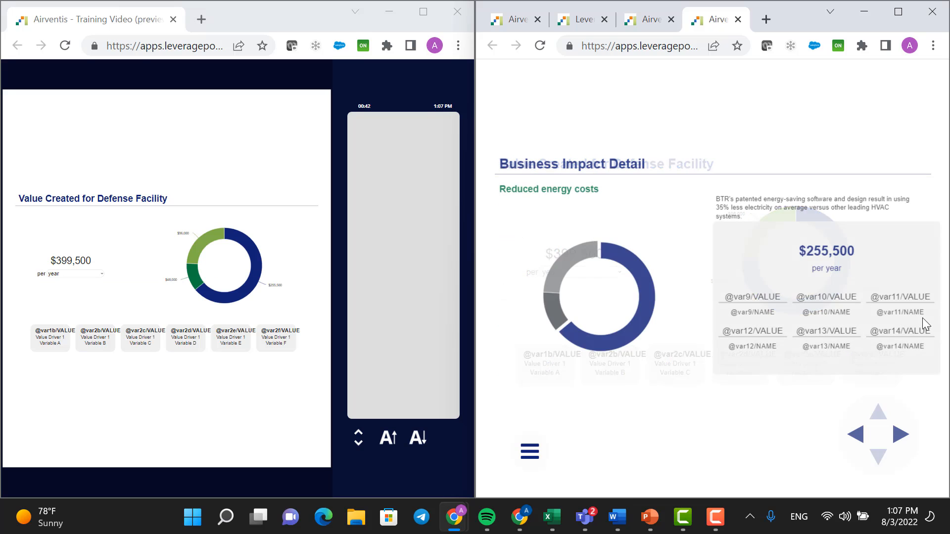